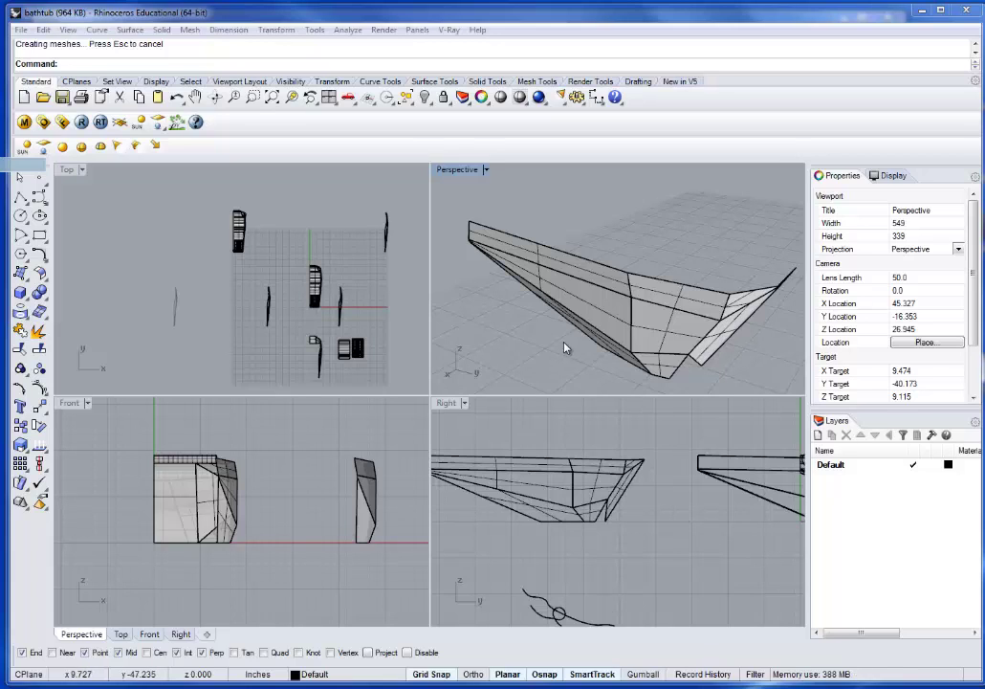
Step: Examine the bathtub model's separate parts from several angles in the Perspective view
left_click(523, 335)
scroll(524, 334, "down", 6)
right_click_drag(524, 335, 689, 314)
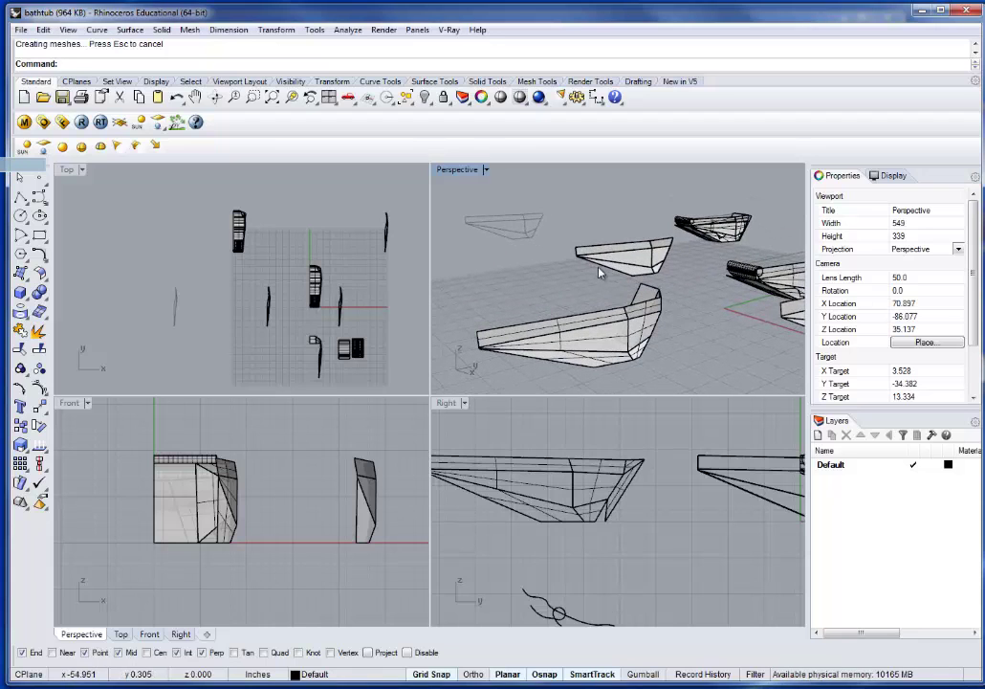
right_click_drag(611, 314, 631, 317)
scroll(626, 325, "down", 4)
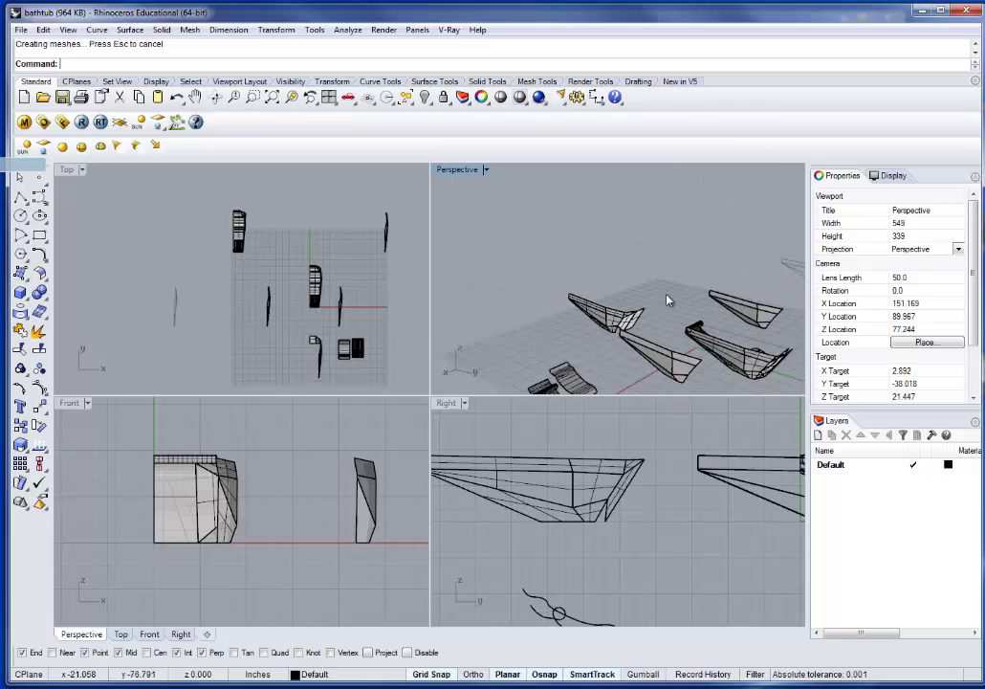
scroll(650, 316, "up", 6)
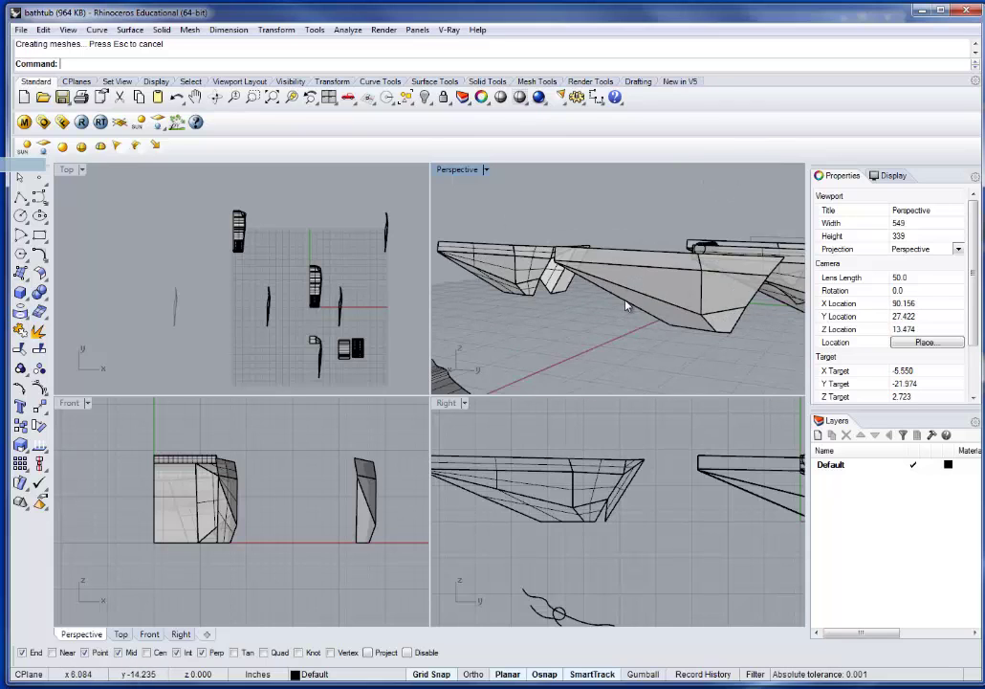
right_click_drag(626, 306, 595, 318)
scroll(612, 311, "down", 4)
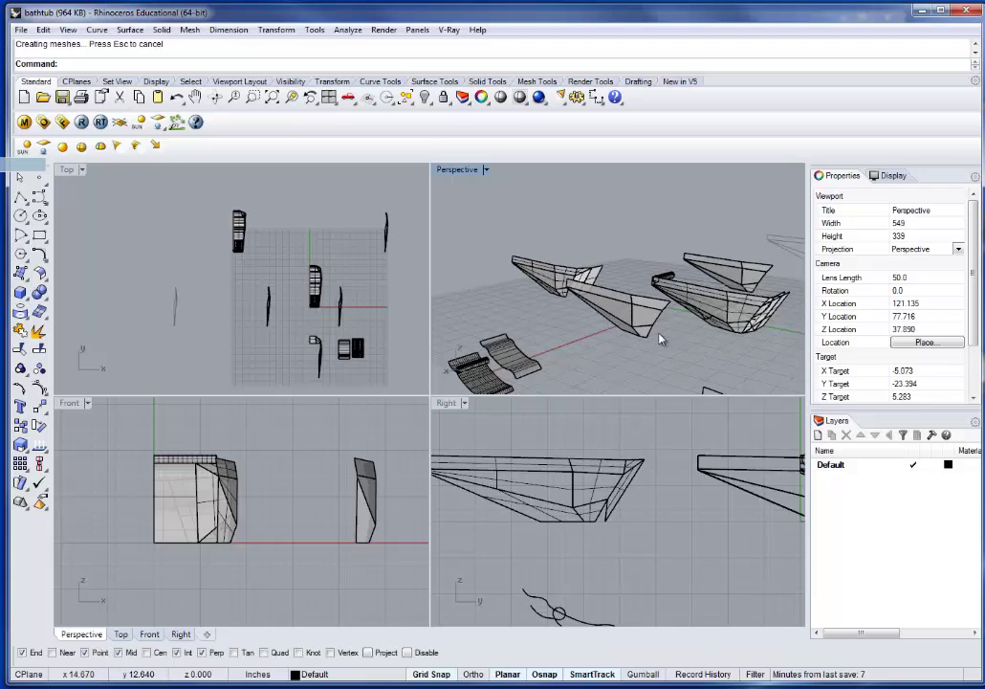
right_click_drag(612, 352, 587, 351, "shift")
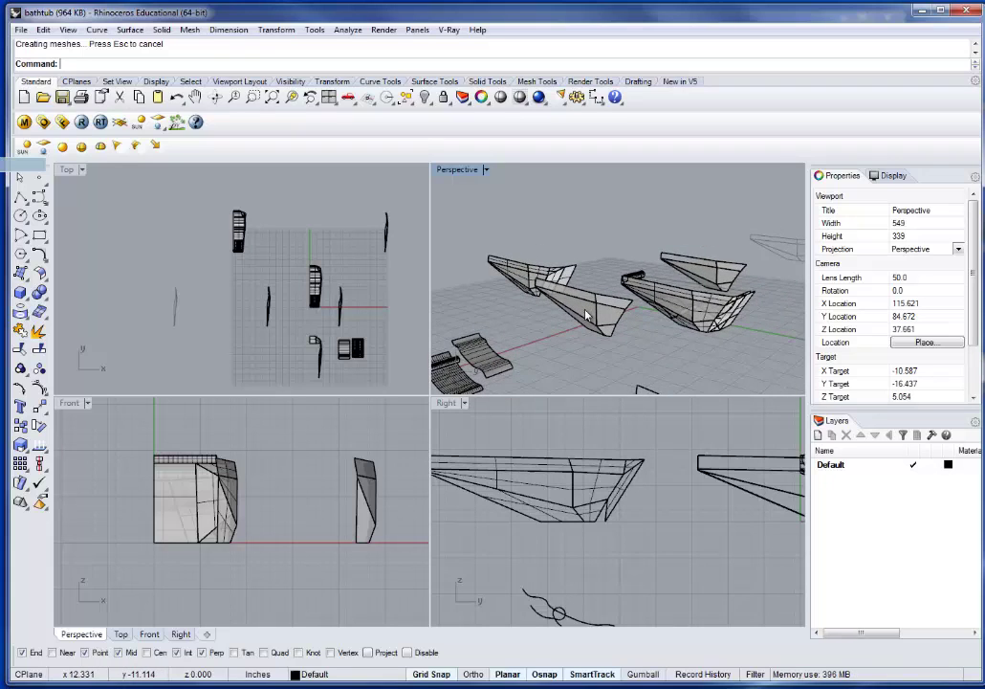
right_click_drag(625, 348, 648, 332, "shift")
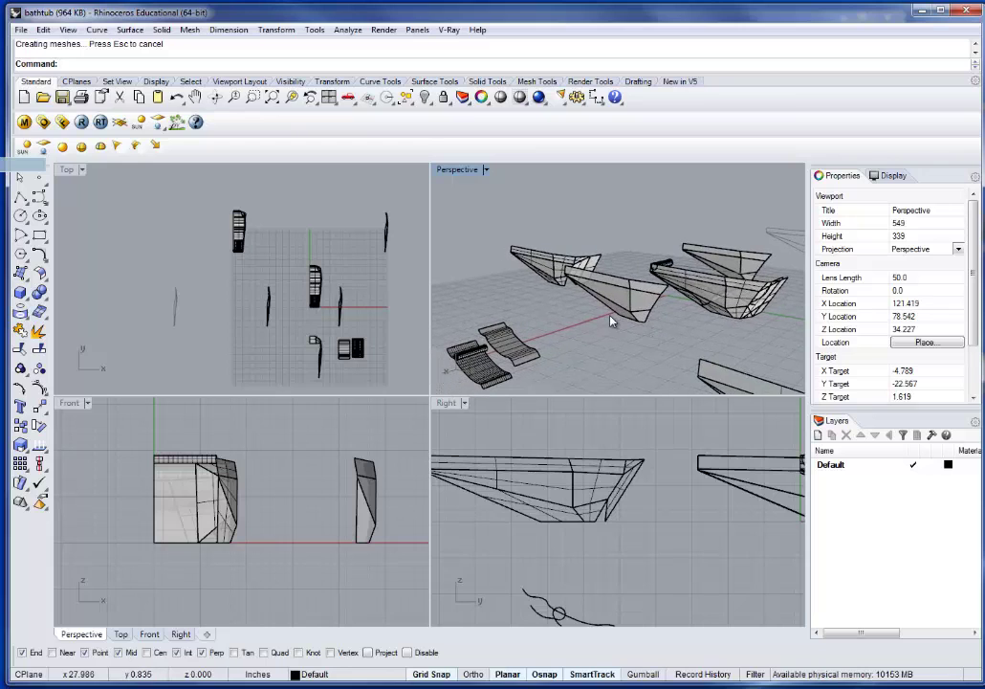
scroll(620, 301, "up", 5)
scroll(621, 306, "up", 5)
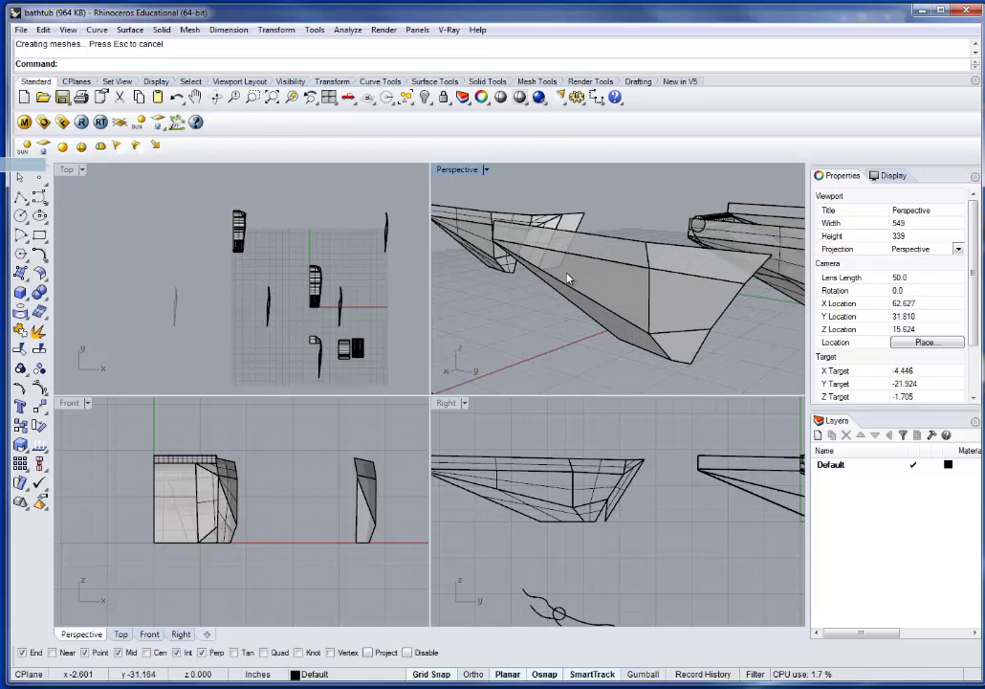
right_click_drag(511, 330, 573, 317)
scroll(618, 279, "down", 9)
right_click_drag(617, 280, 678, 348)
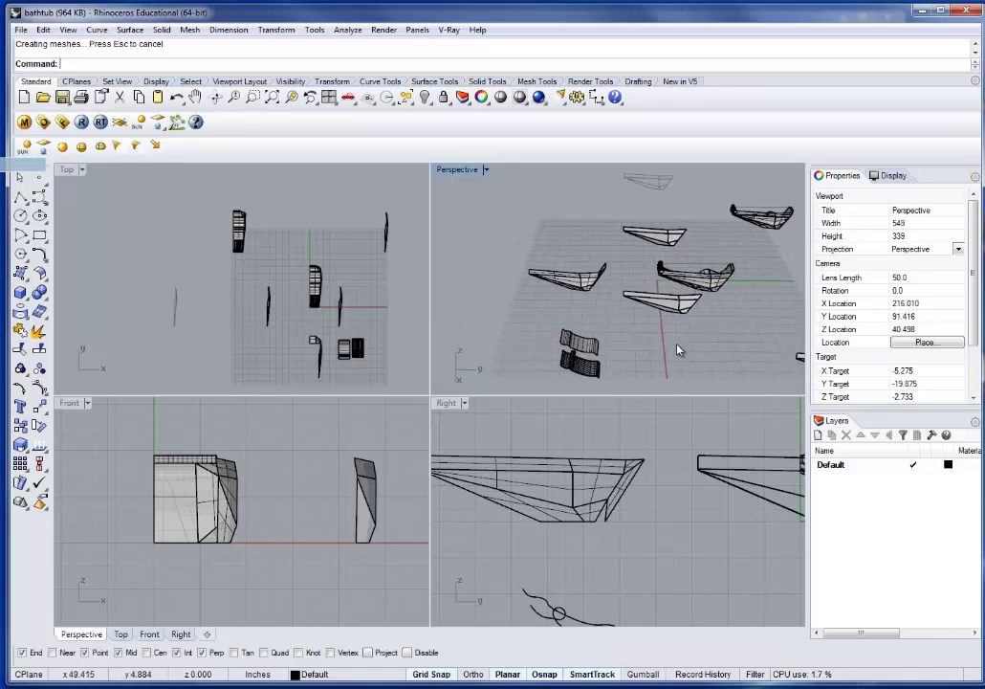
scroll(678, 347, "down", 2)
right_click_drag(586, 292, 660, 268, "shift")
scroll(647, 294, "up", 6)
scroll(535, 220, "up", 5)
left_click(567, 222)
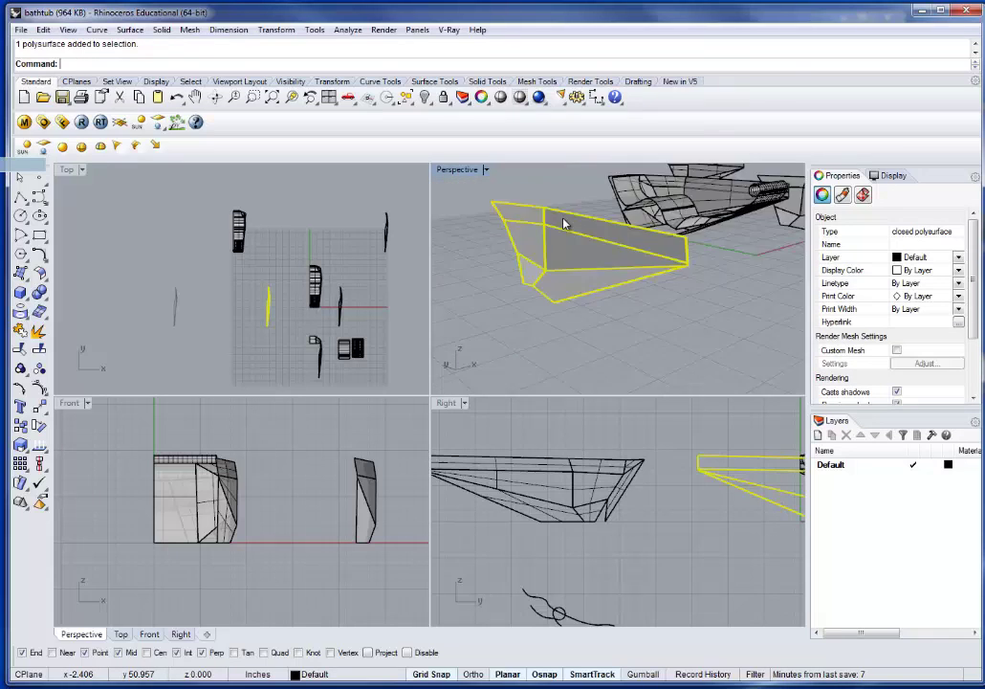
scroll(569, 241, "down", 5)
mouse_move(569, 241)
right_mouse_down()
mouse_move(539, 313)
mouse_move(559, 229)
right_mouse_up()
left_click(670, 300)
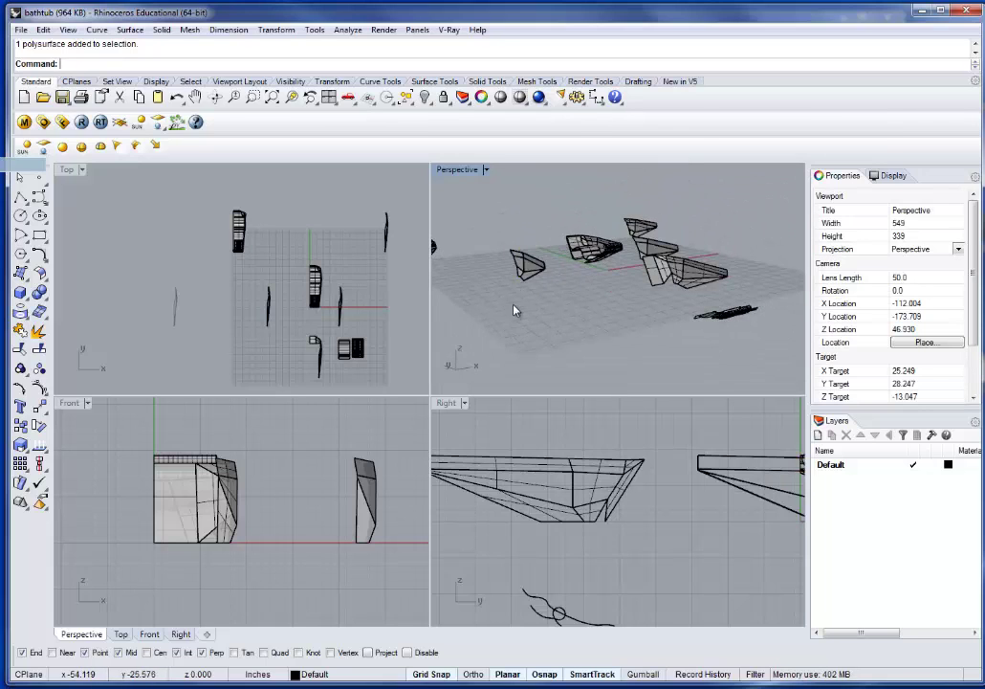
right_click_drag(514, 310, 413, 255)
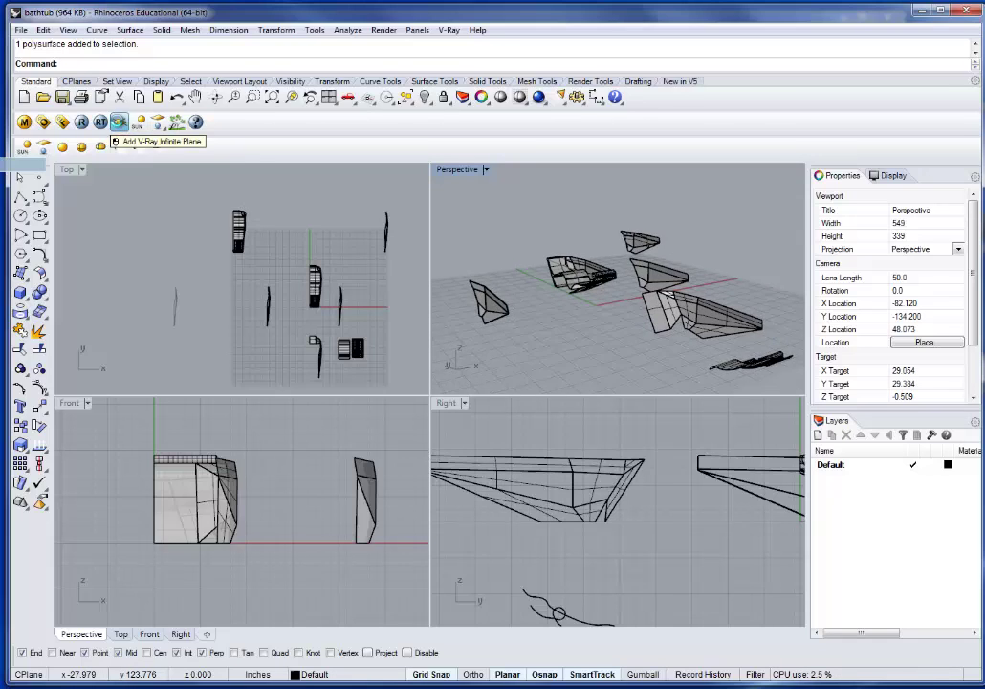
Step: Add a V-Ray infinite plane as the ground surface and lock it against selection
left_click(119, 122)
type("L")
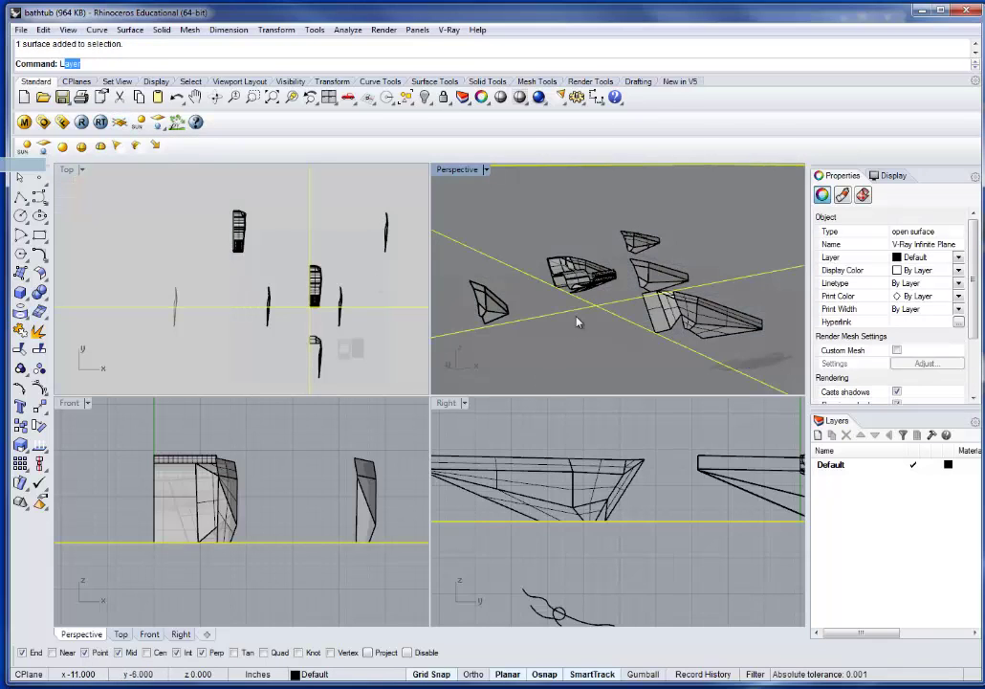
type("ock")
key("Return")
right_click_drag(576, 321, 602, 295)
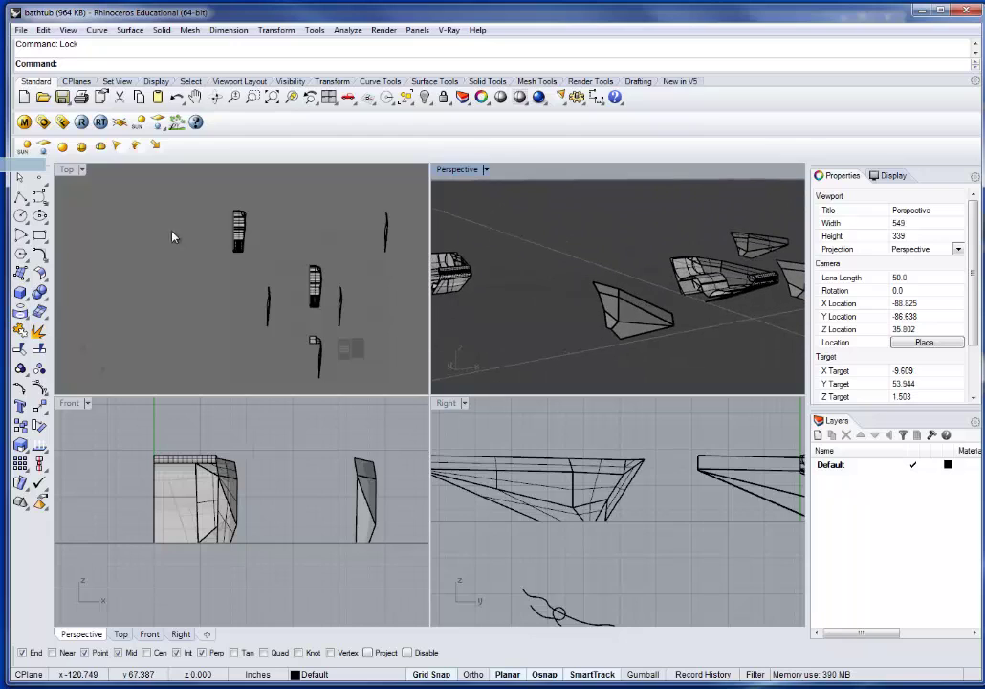
Step: Load the gi_irmap_medium.visopt preset into the V-Ray render options and close the option editor
left_click(44, 124)
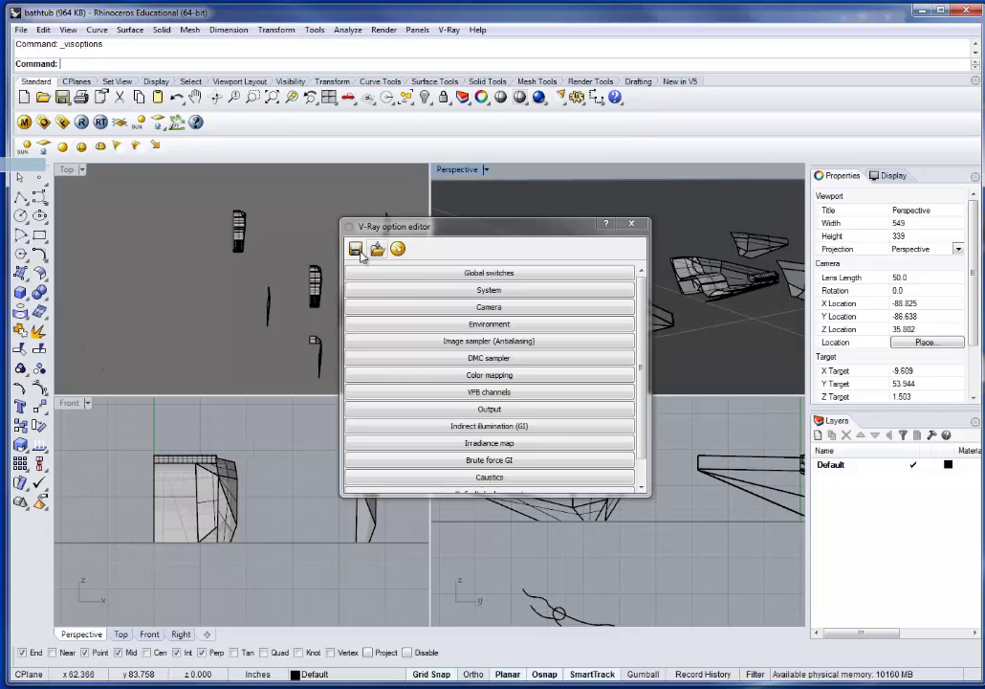
left_click(378, 251)
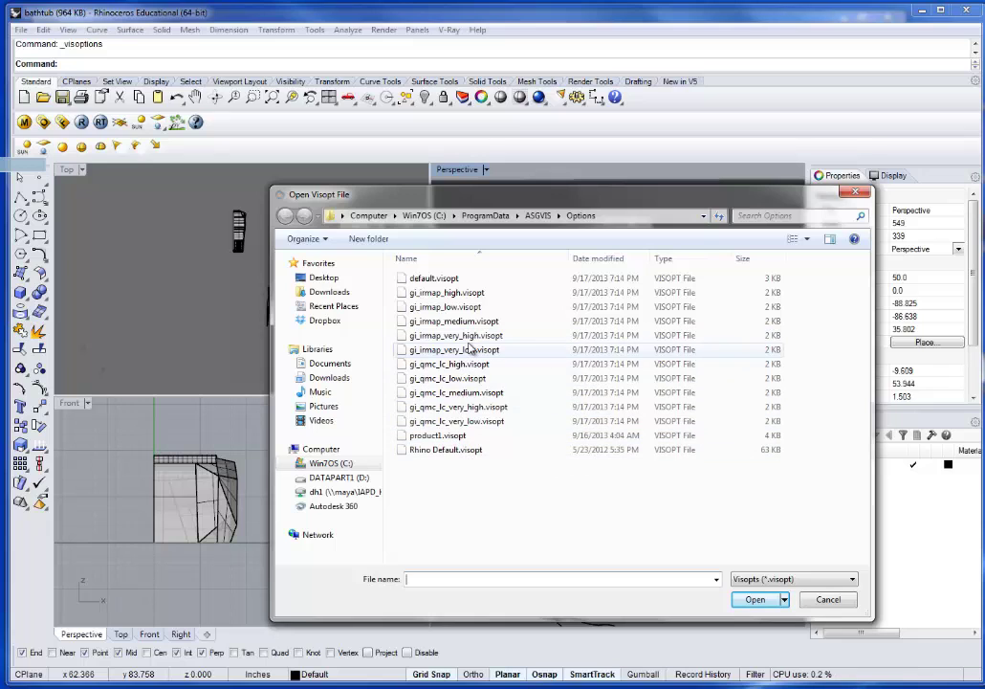
left_click(466, 323)
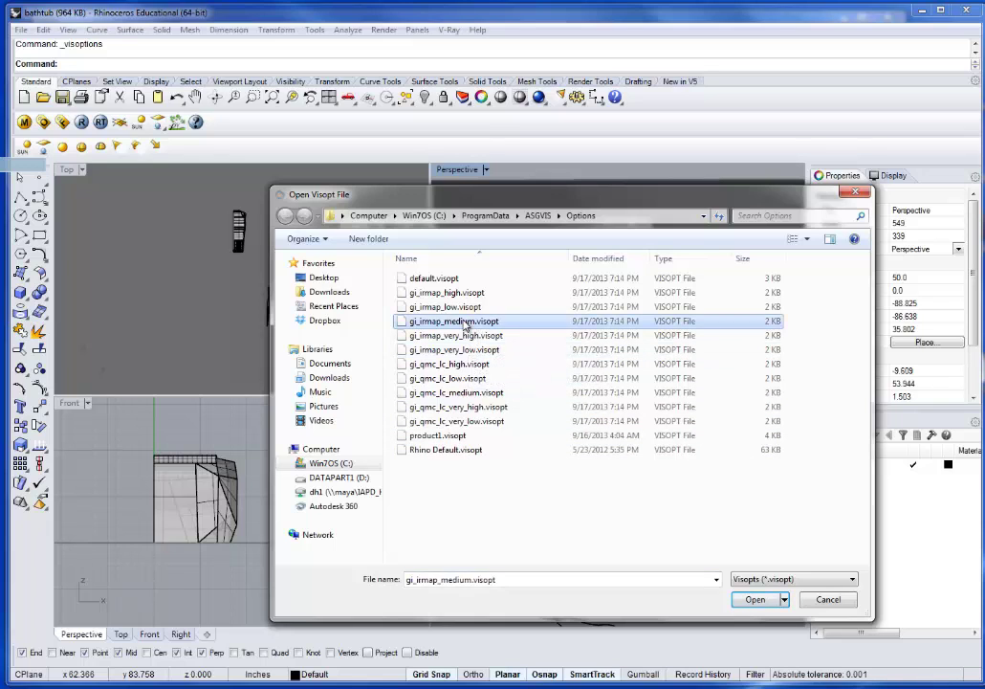
double_click(465, 323)
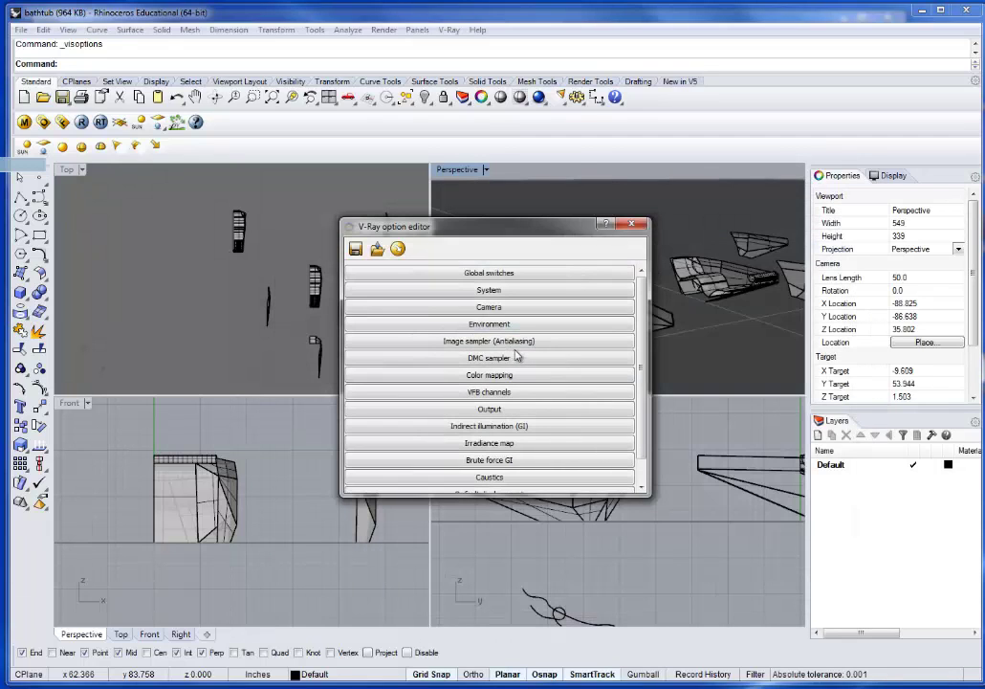
left_click(632, 225)
Step: Select the simple faceted closed polysurface of the tub that stands just on the negative-X side of the origin
right_click_drag(516, 287, 487, 287)
right_click_drag(540, 290, 703, 285, "shift")
right_click_drag(703, 285, 669, 295)
scroll(644, 304, "up", 2)
scroll(675, 294, "down", 2)
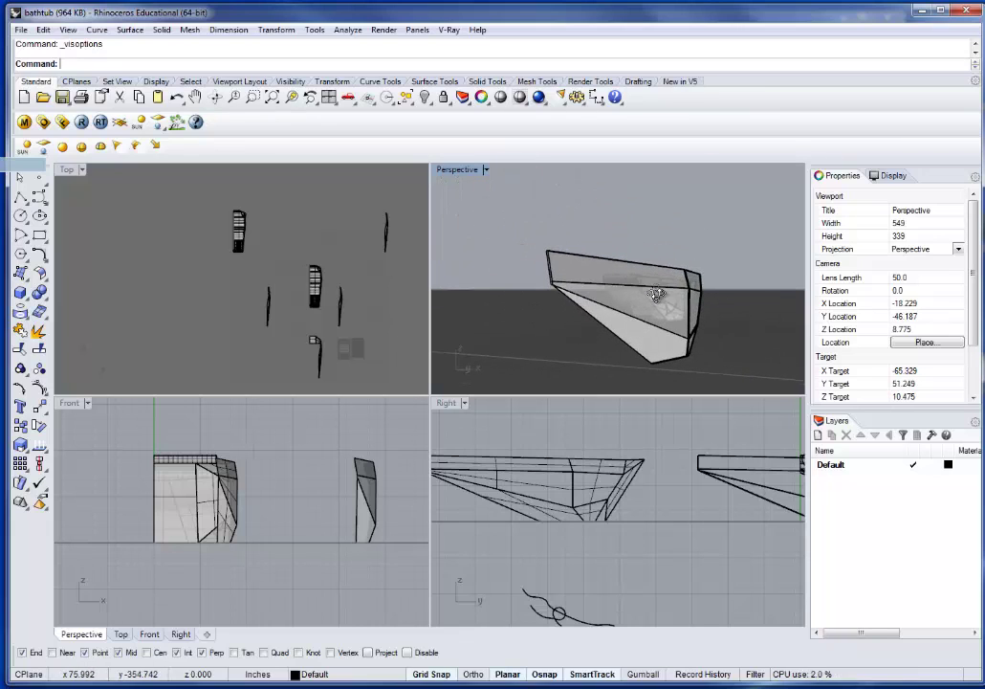
left_click(669, 295)
left_click(712, 322)
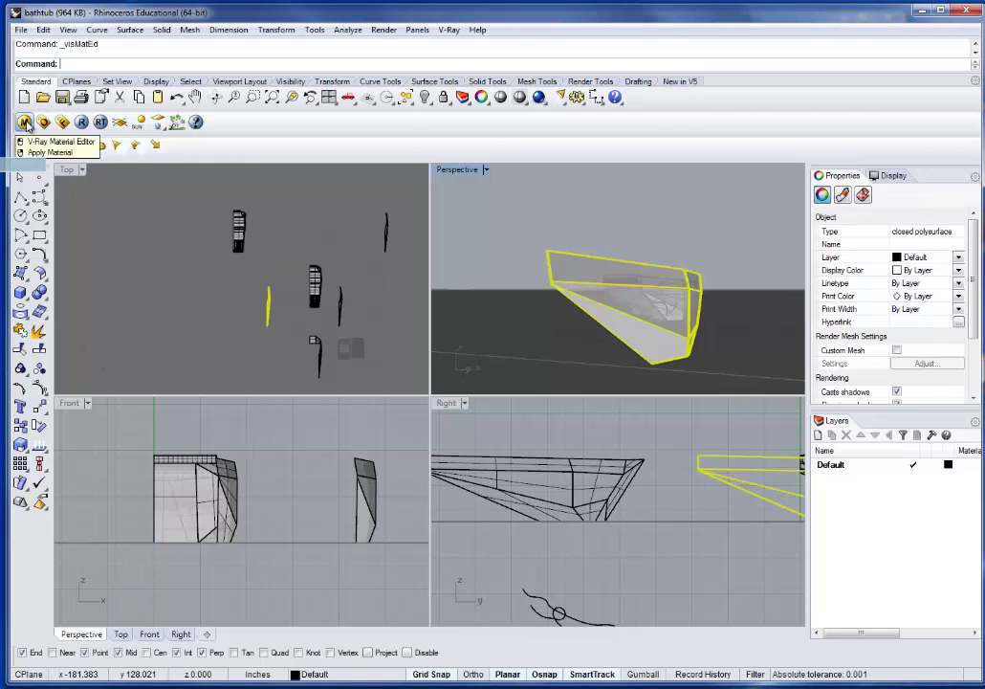
Step: Load Car_Paint_13.vismat into the scene's V-Ray materials and generate its preview
left_click(24, 122)
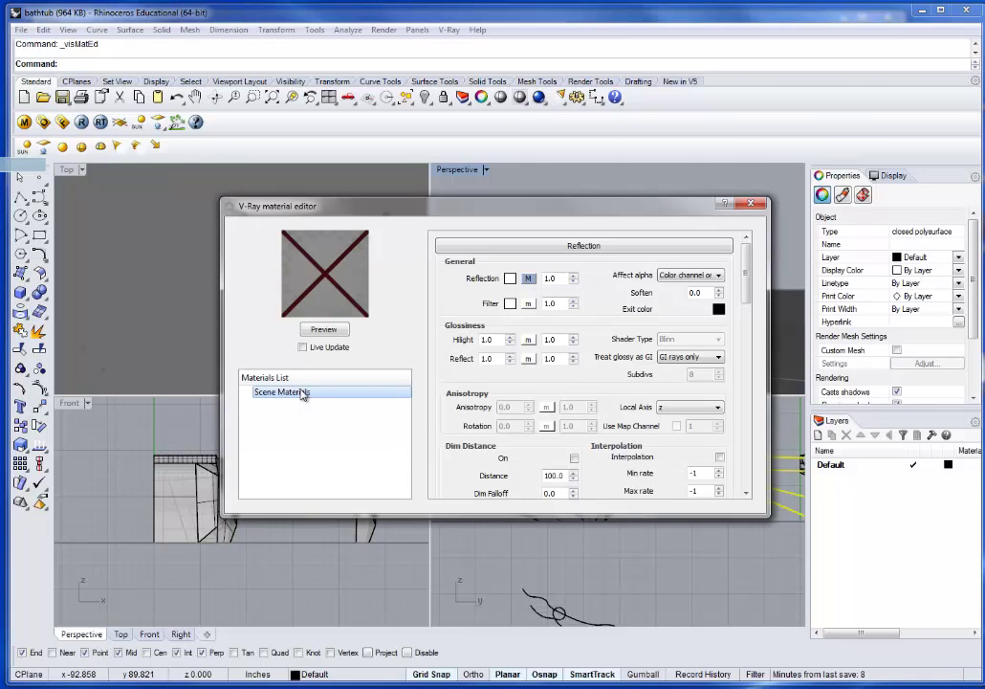
right_click(300, 394)
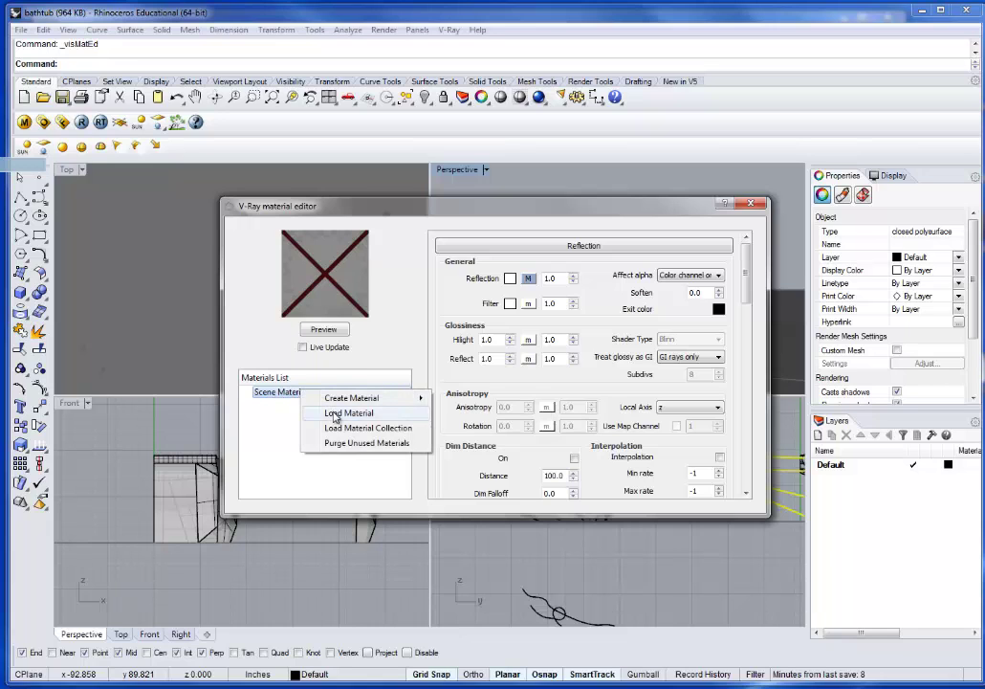
left_click(333, 417)
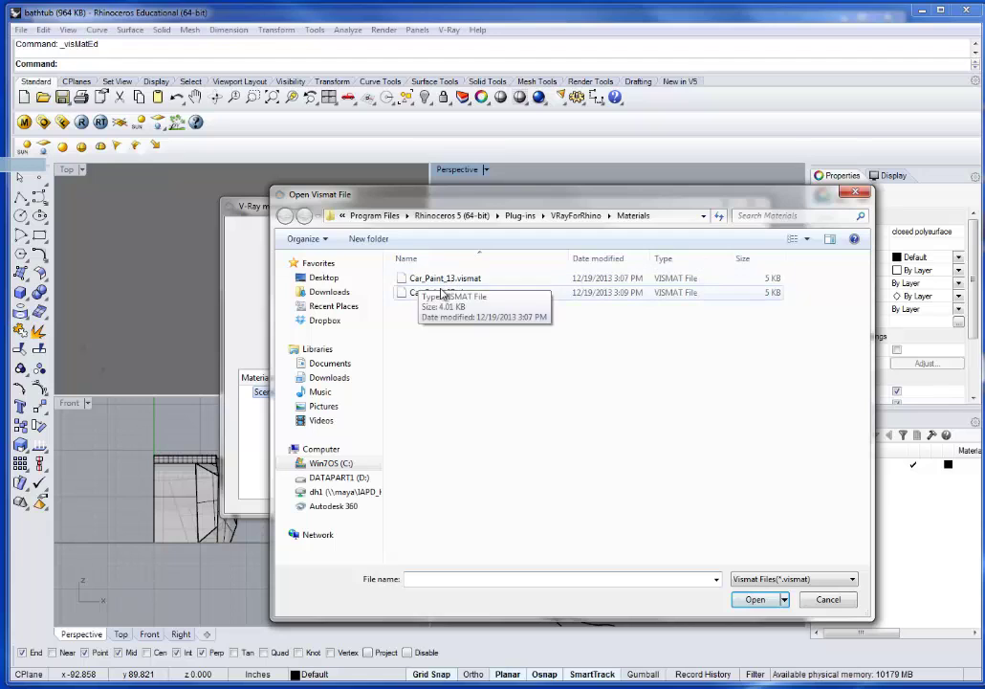
left_click(442, 294)
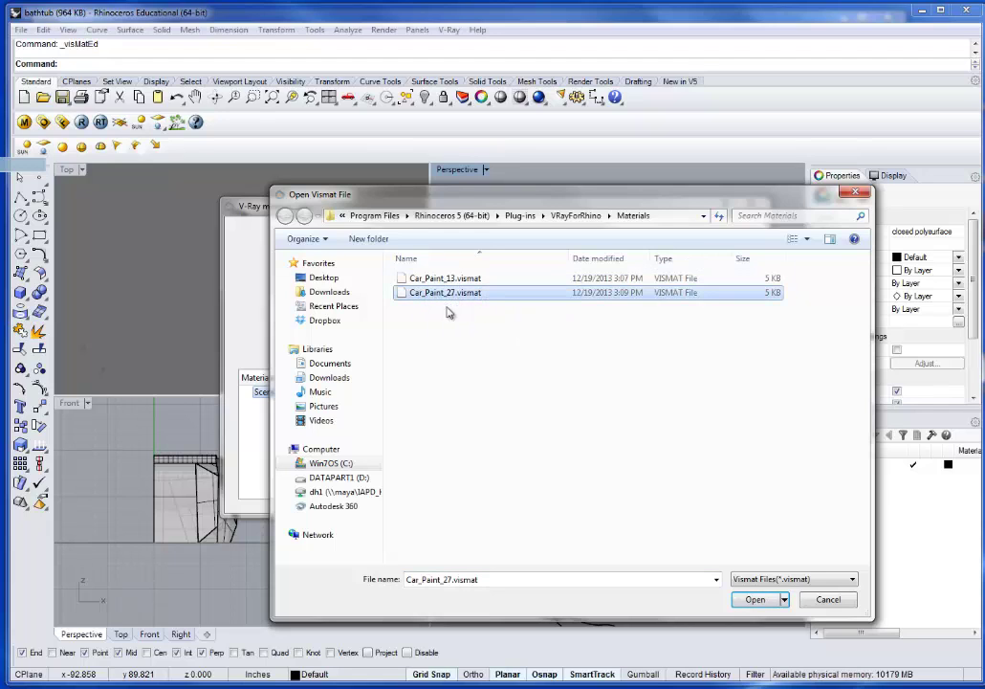
left_click(429, 281)
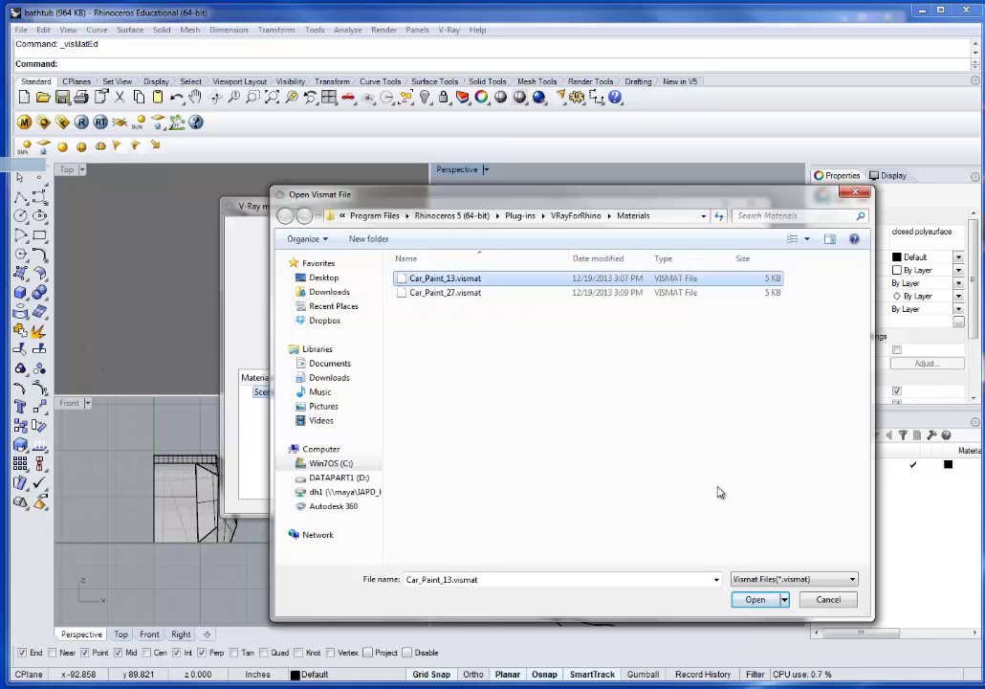
left_click(762, 600)
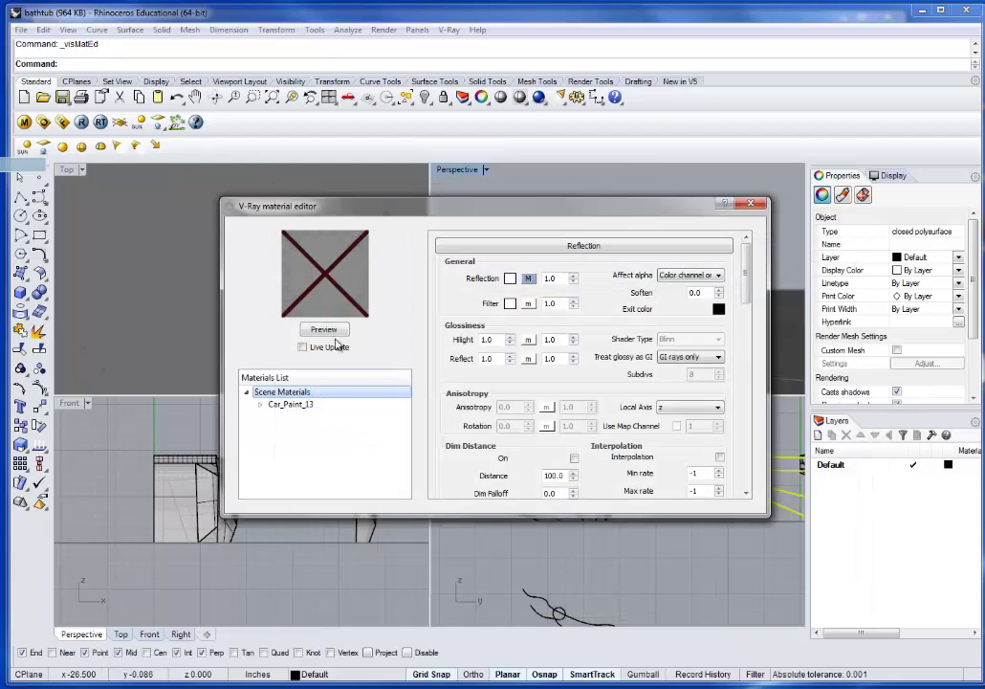
left_click(302, 405)
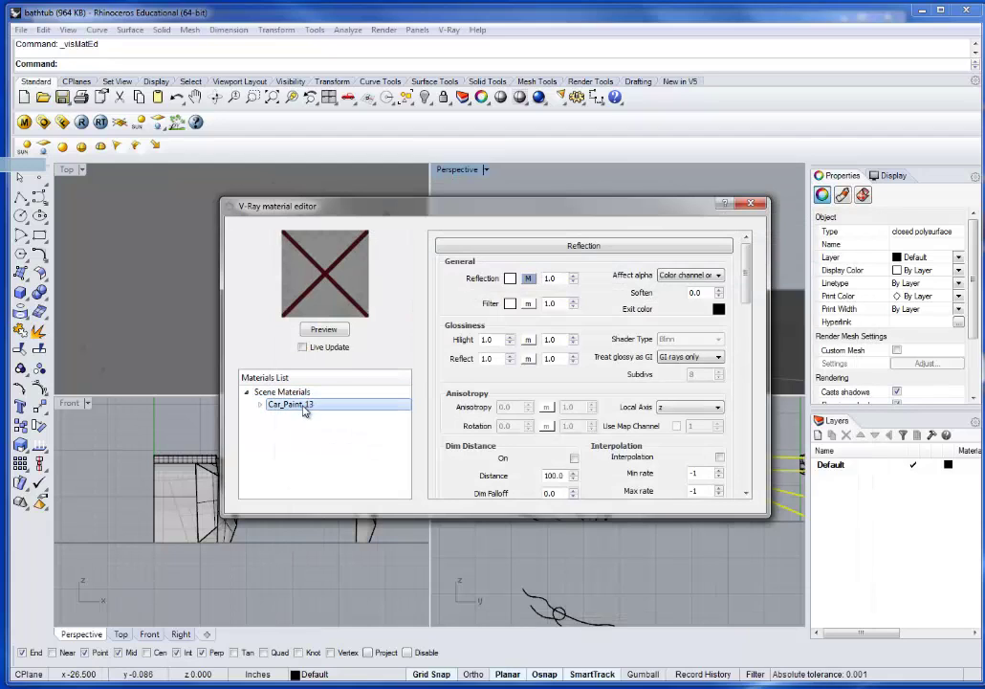
left_click(323, 329)
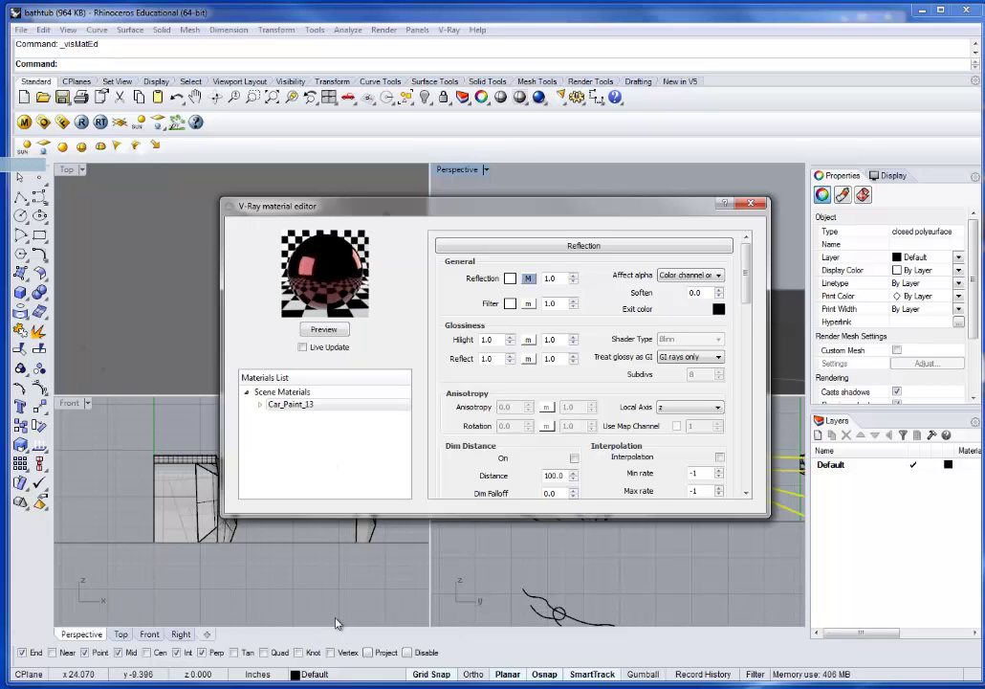
Step: Switch to the web browser and look through the free V-Ray material categories on vismats.com
key("alt+Tab")
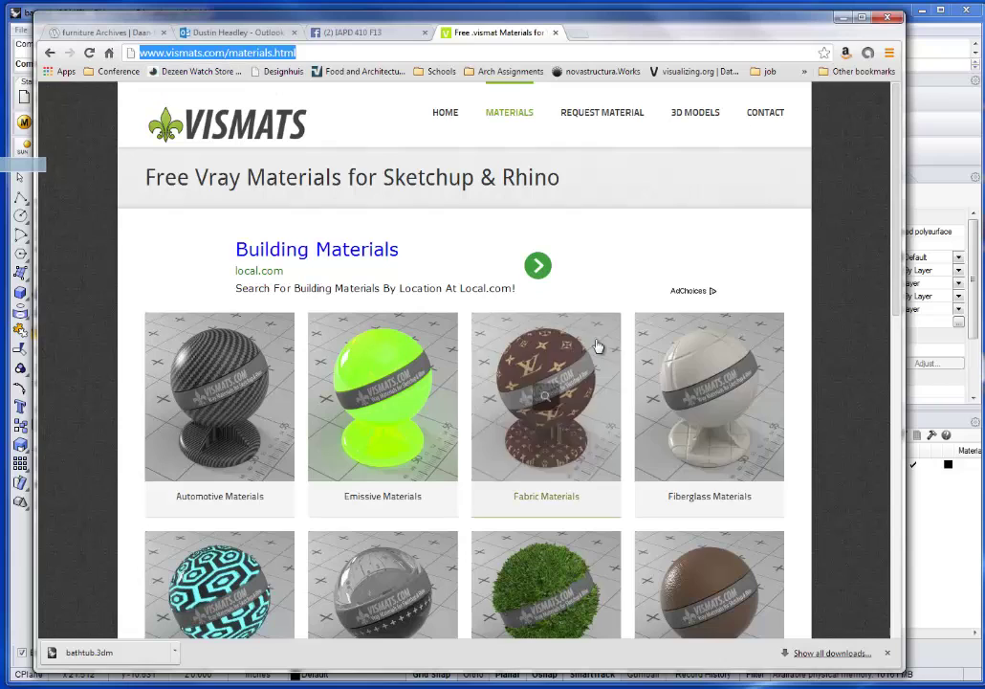
scroll(838, 381, "down", 2)
scroll(838, 380, "down", 4)
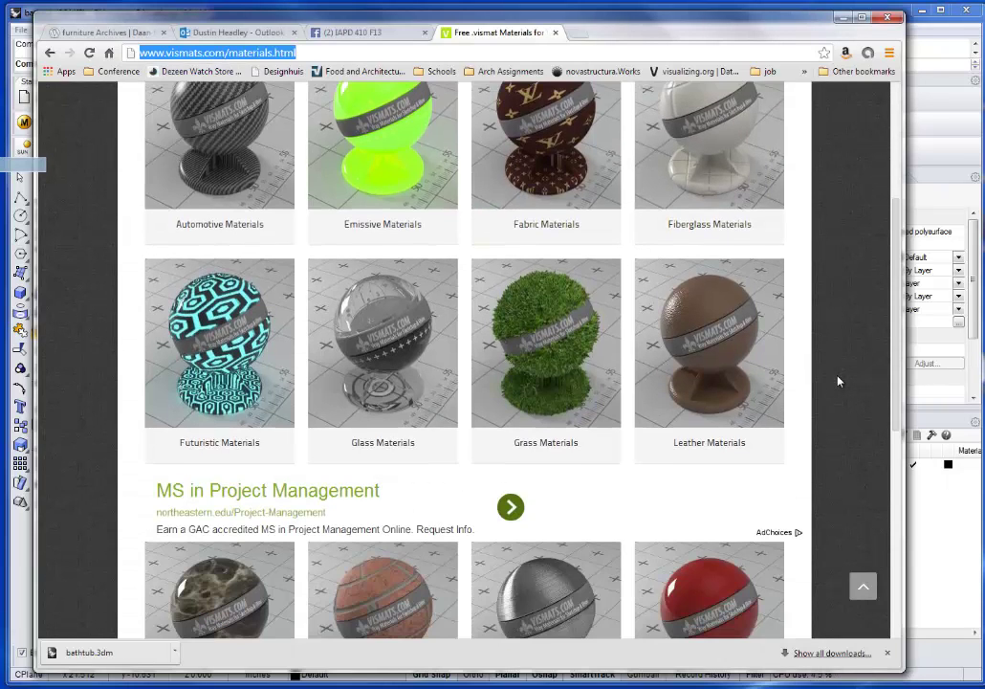
scroll(838, 381, "down", 2)
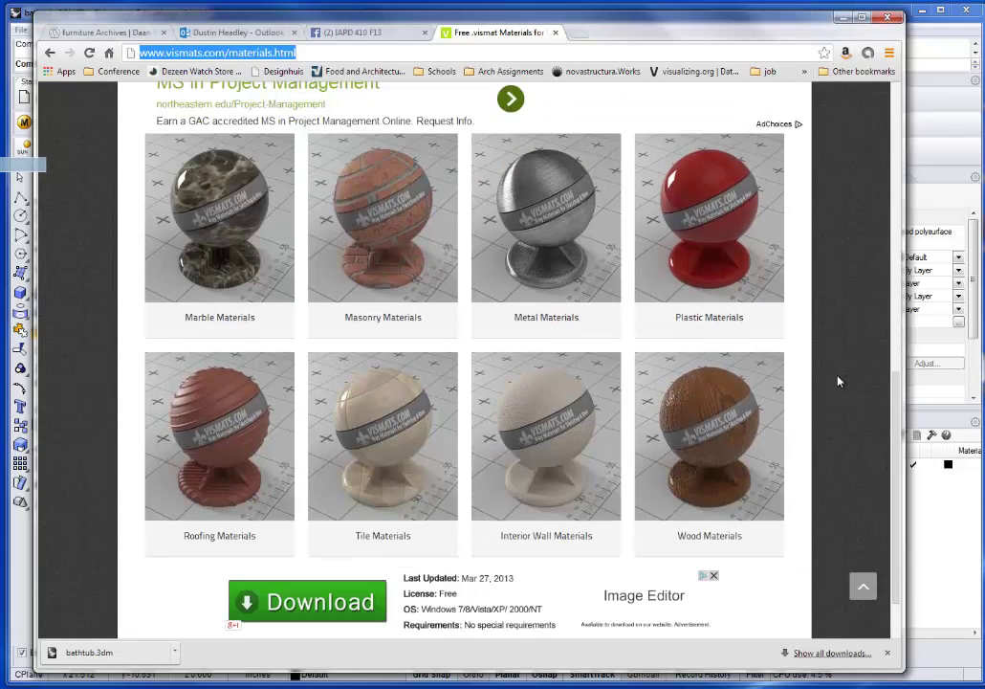
scroll(837, 380, "up", 2)
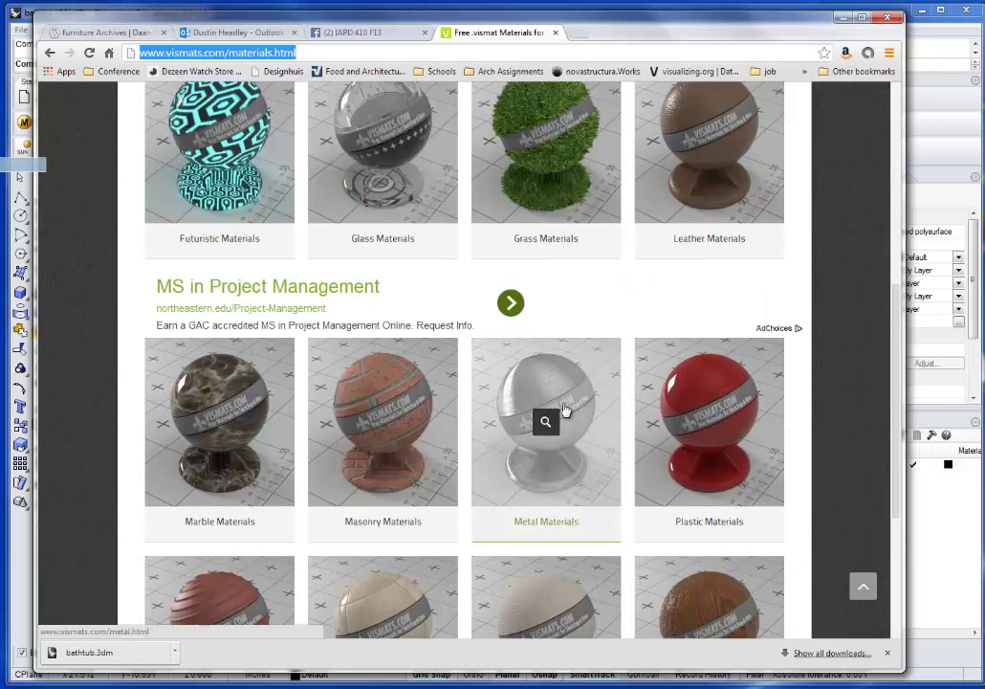
scroll(551, 421, "up", 3)
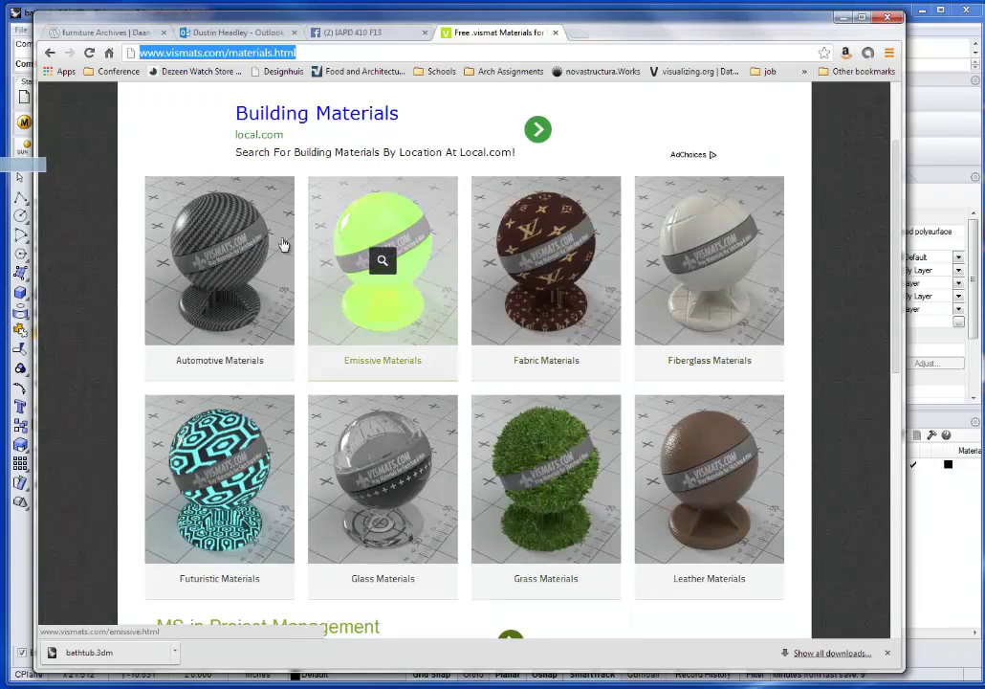
Step: View the free Automotive materials, return to the category overview and look through the other categories
left_click(228, 239)
scroll(461, 379, "down", 2)
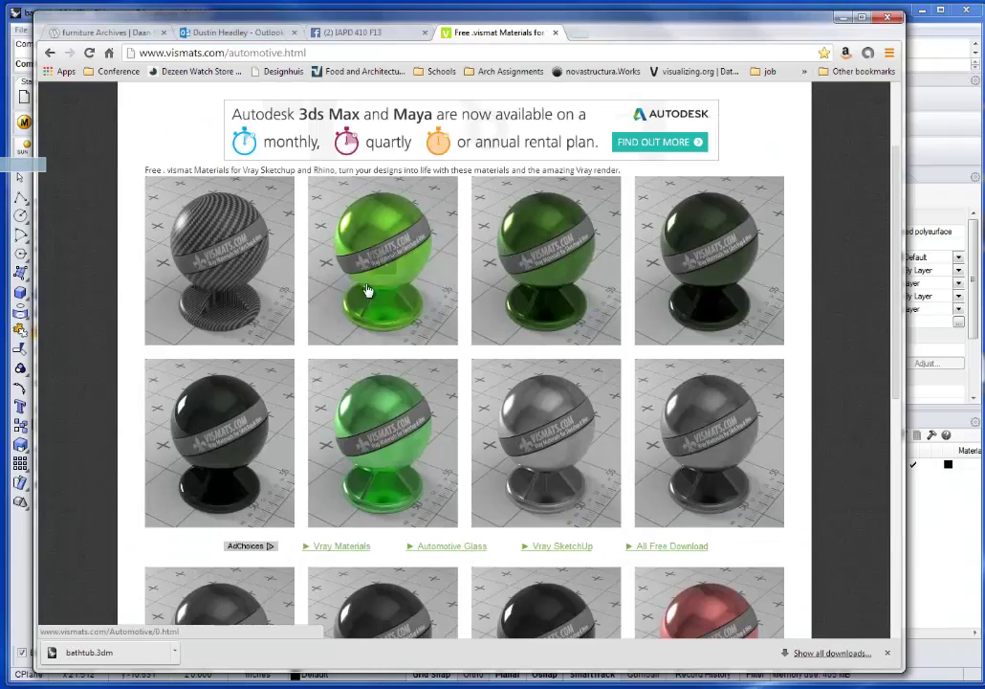
scroll(338, 293, "up", 2)
left_click(49, 53)
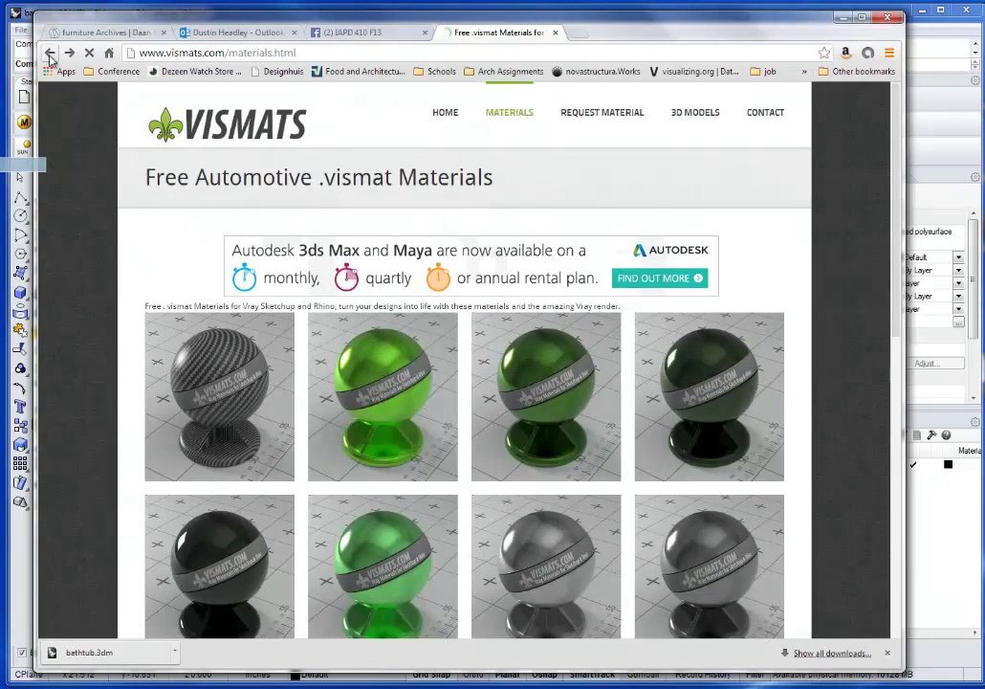
scroll(574, 425, "down", 3)
scroll(655, 372, "down", 1)
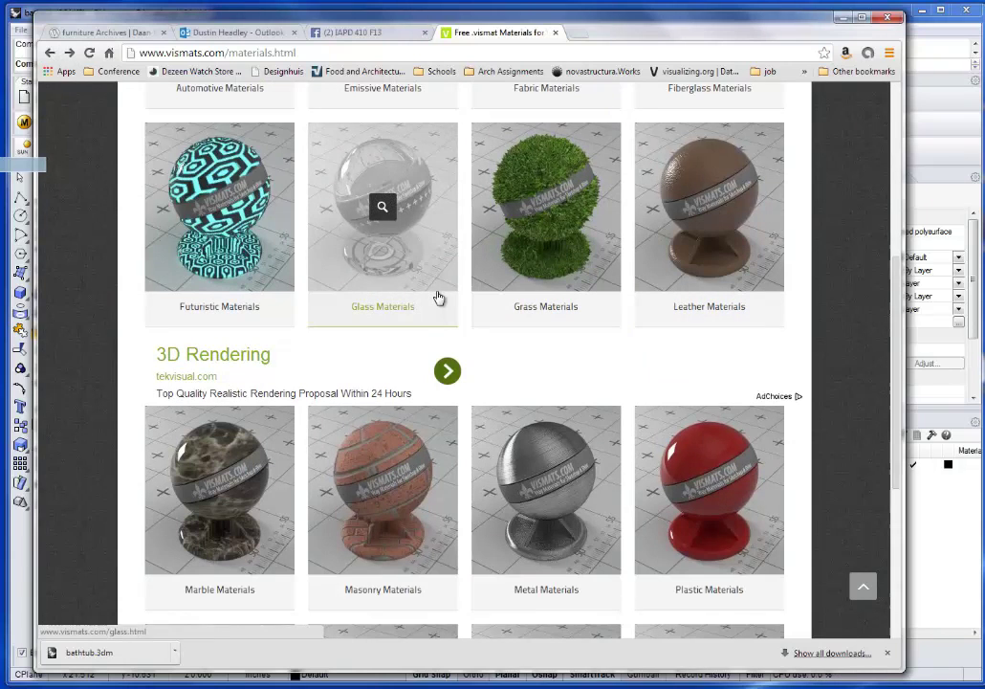
Step: Open the free Plastic materials category on vismats.com and look through its materials
scroll(714, 330, "down", 1)
left_click(727, 327)
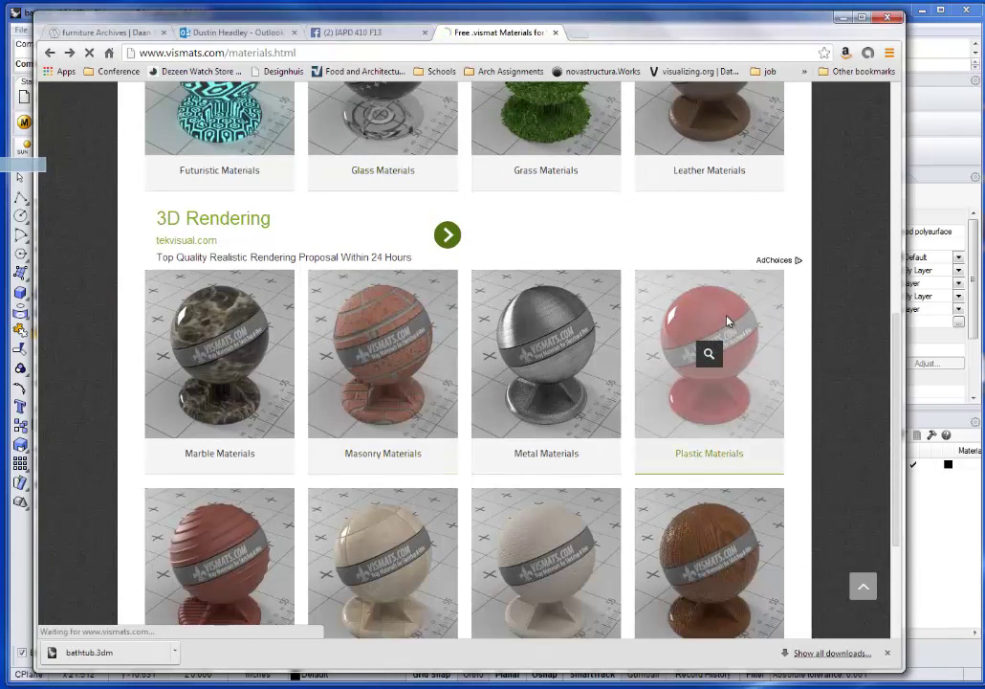
scroll(455, 420, "down", 3)
scroll(456, 420, "down", 2)
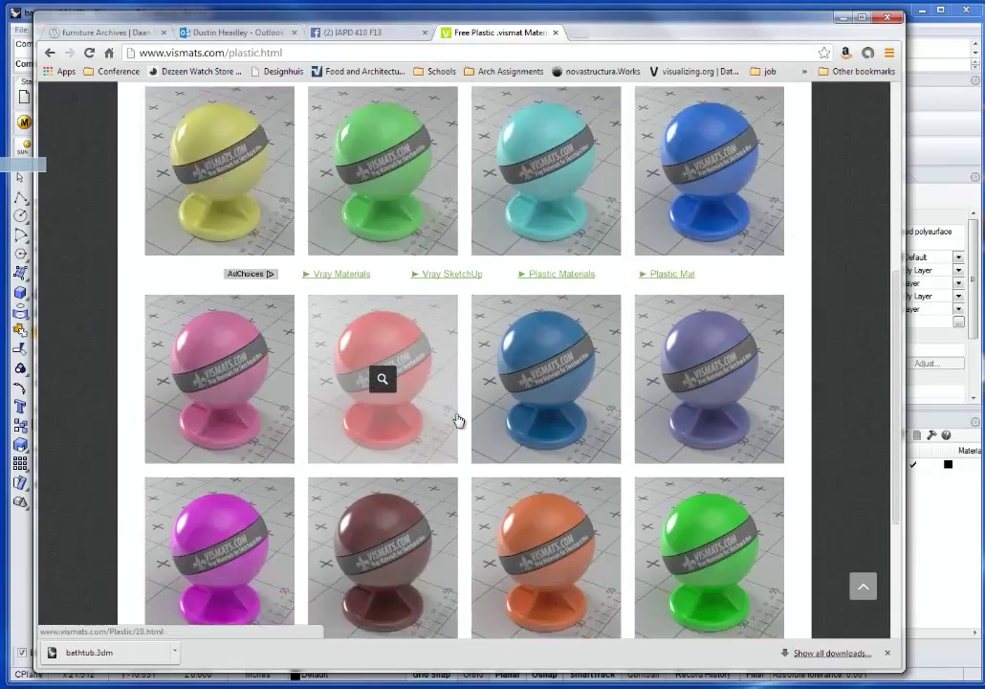
scroll(659, 407, "up", 4)
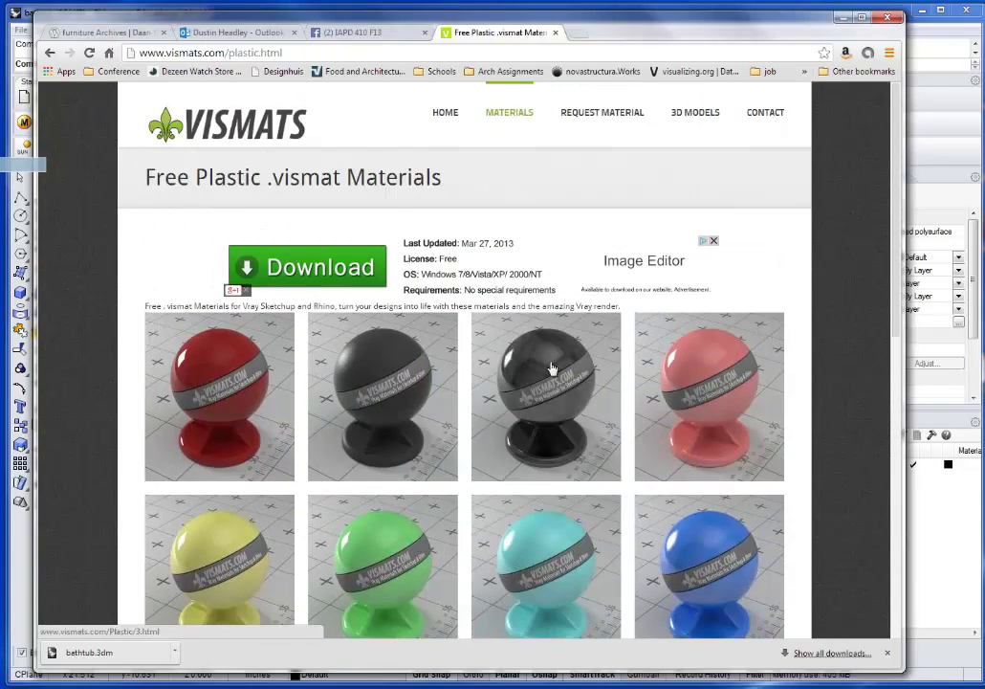
Step: Switch back to Rhino, set the Reflection 2 filter colour of Car_Paint_13 to Gold and regenerate the material preview
left_click(927, 560)
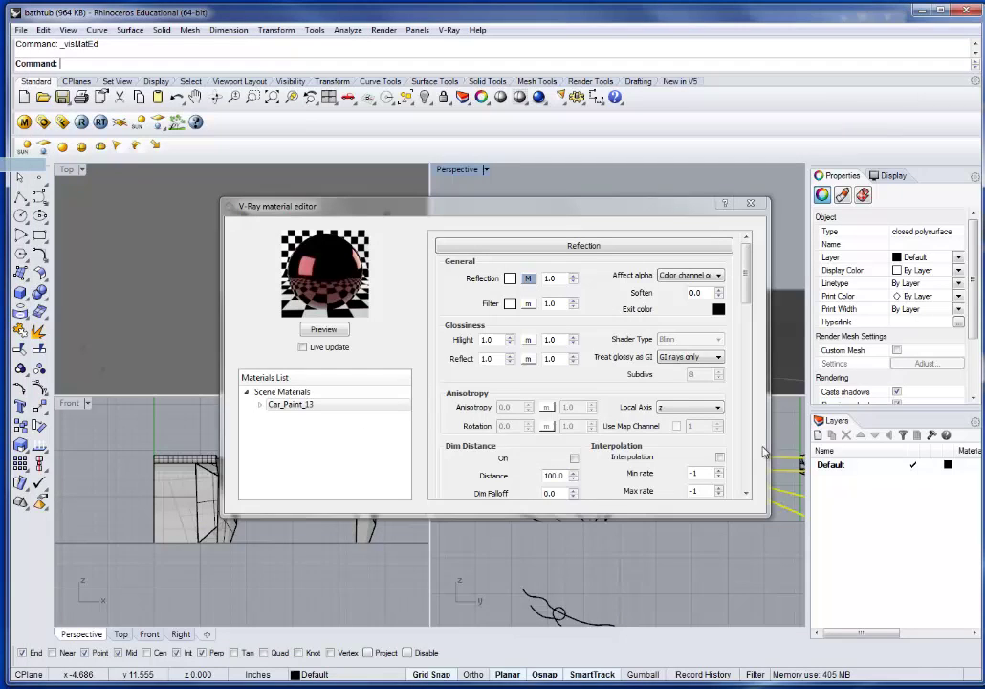
scroll(609, 331, "down", 5)
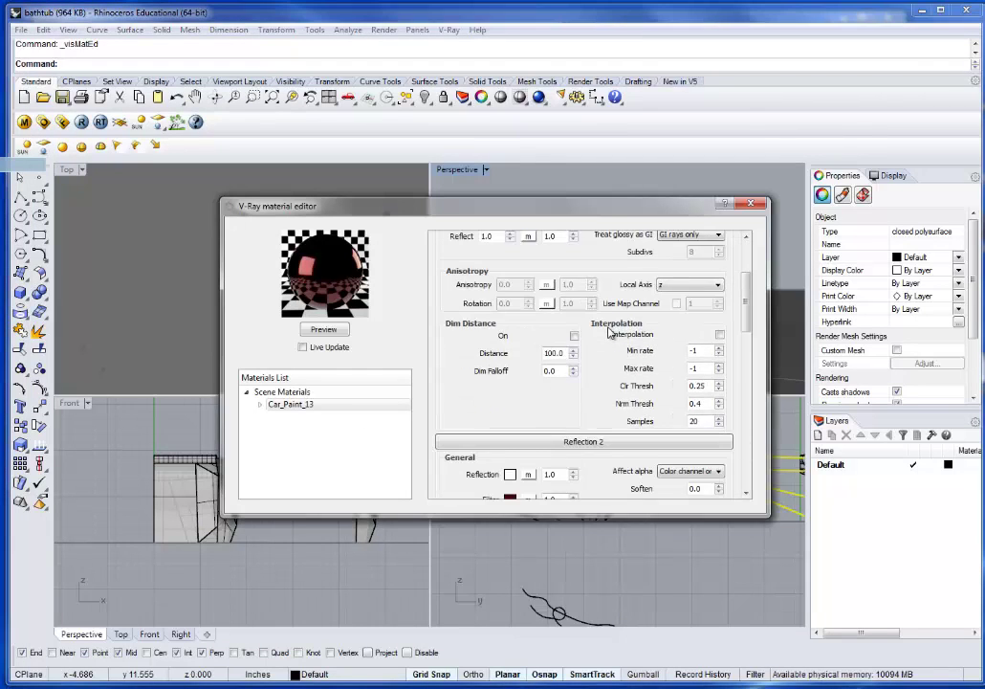
scroll(608, 330, "down", 1)
left_click(510, 419)
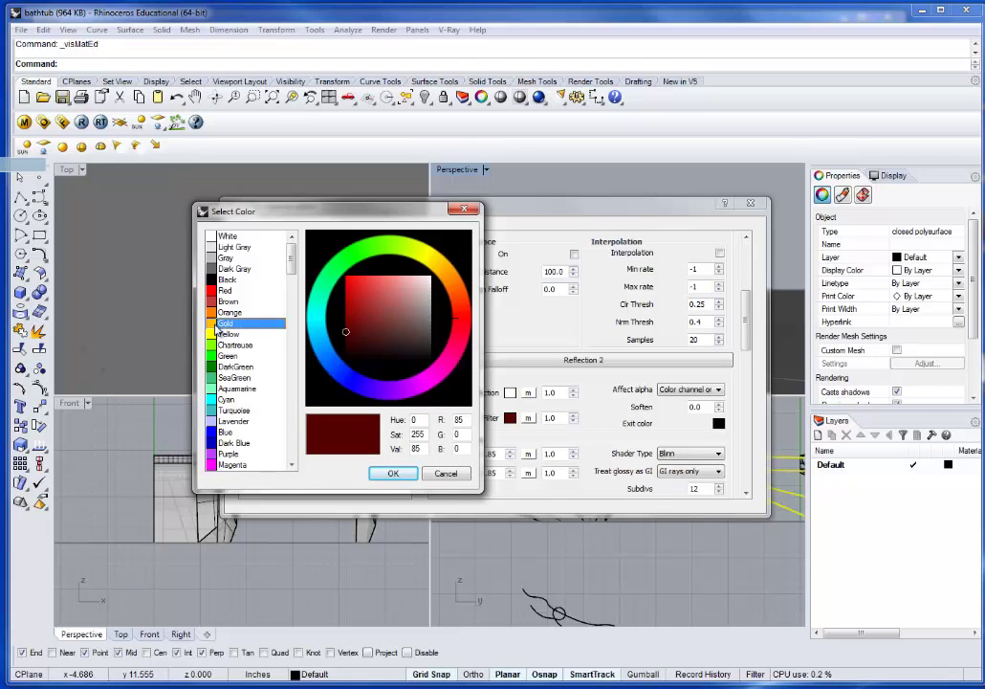
left_click(225, 323)
left_click(394, 472)
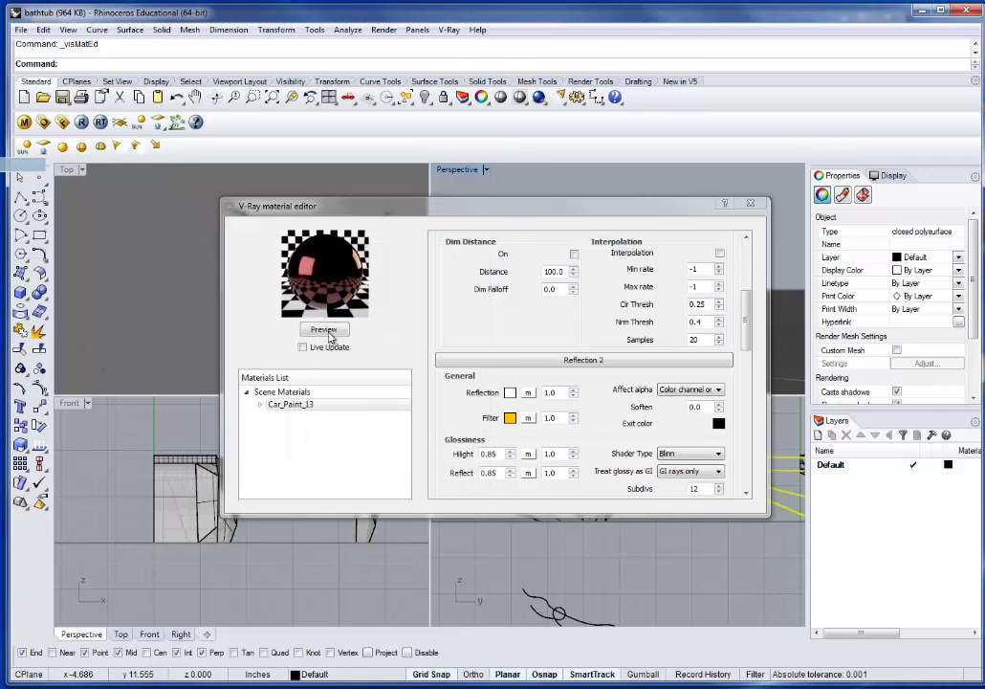
left_click(325, 330)
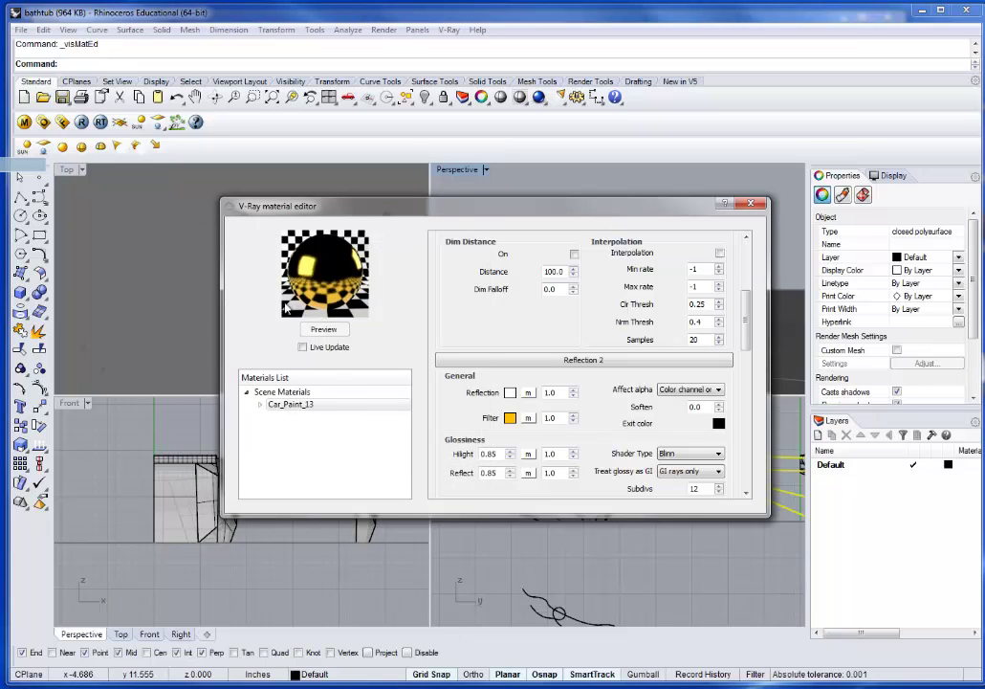
Step: Apply the Car_Paint_13 material to the faceted tub polysurface in the Perspective view and close the material editor
left_click_drag(403, 206, 266, 185)
left_click(711, 238)
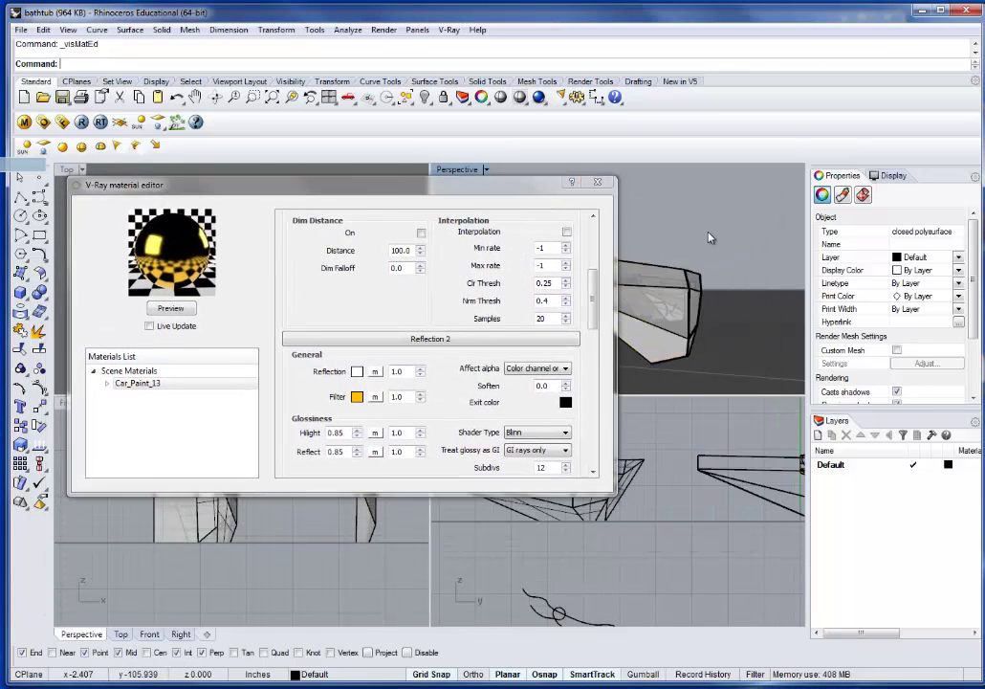
left_click(683, 270)
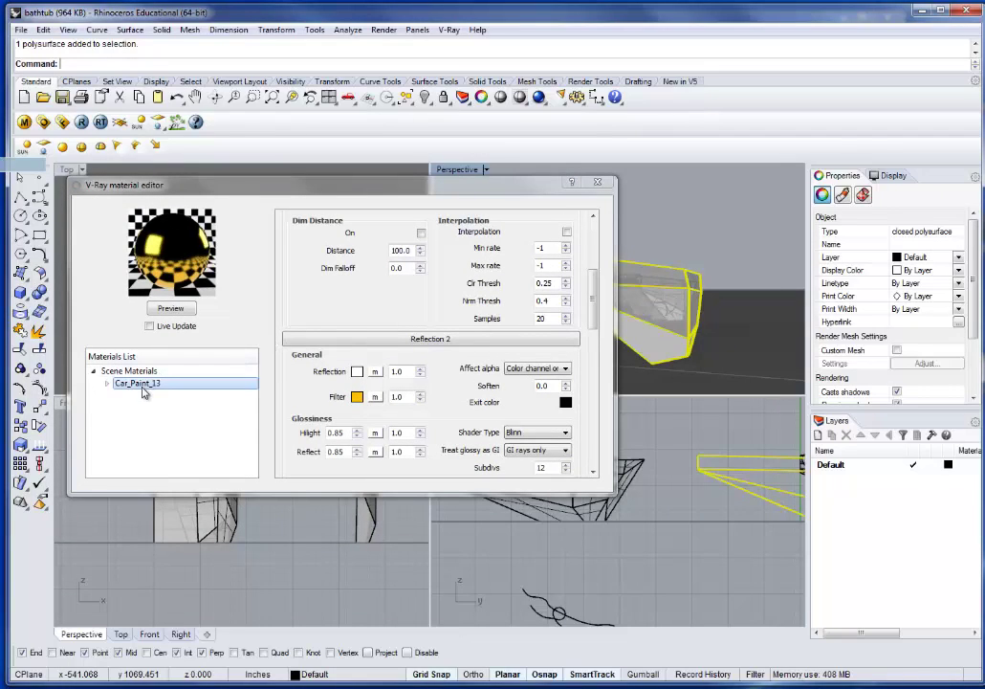
right_click(143, 385)
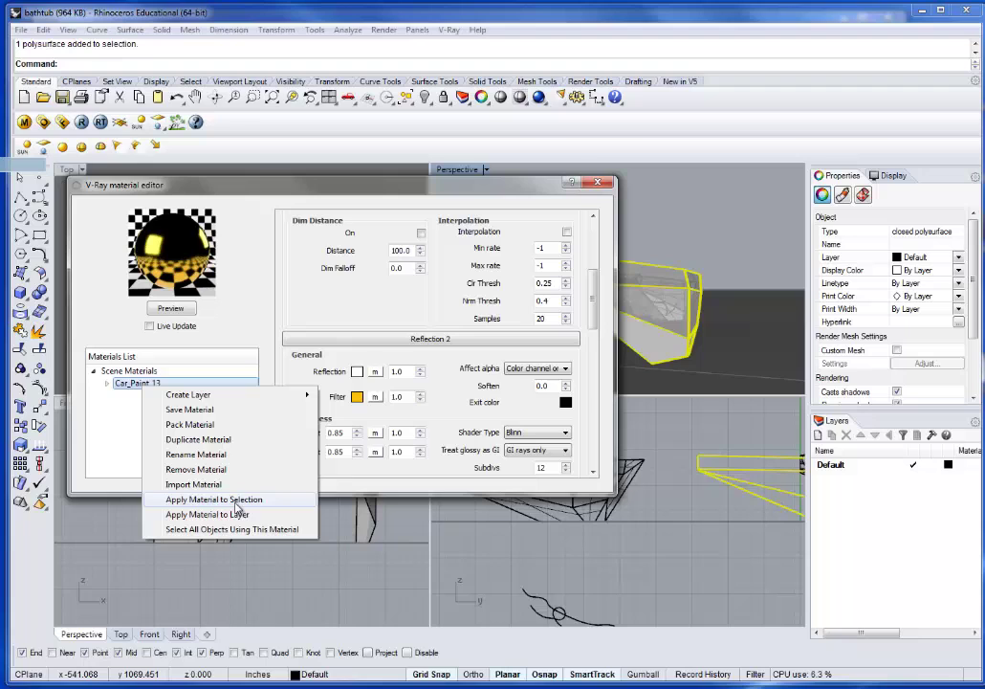
left_click(215, 499)
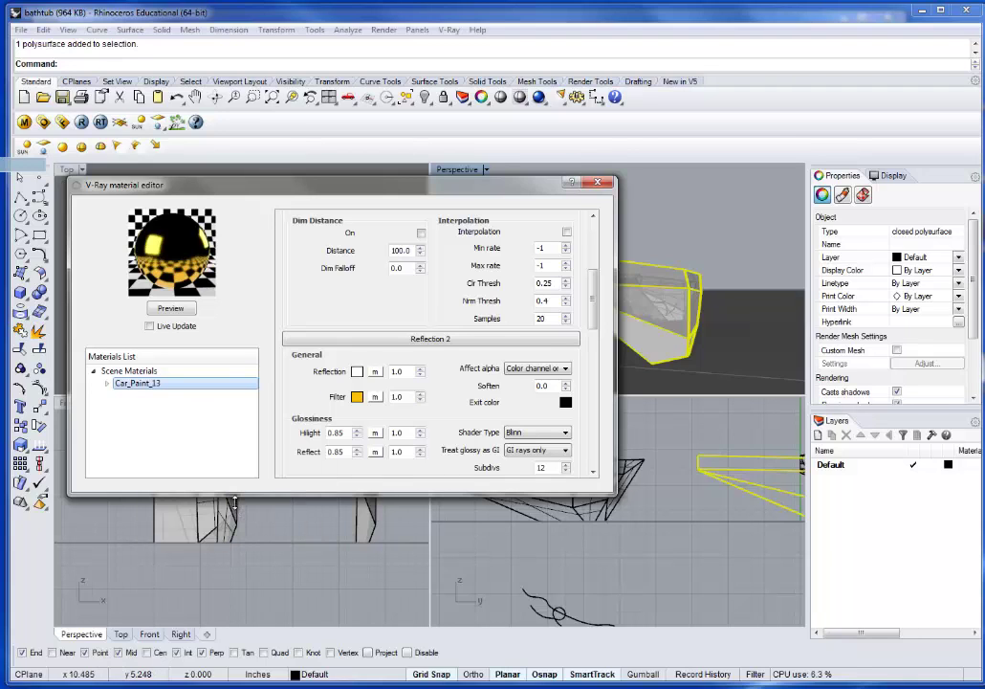
left_click(622, 216)
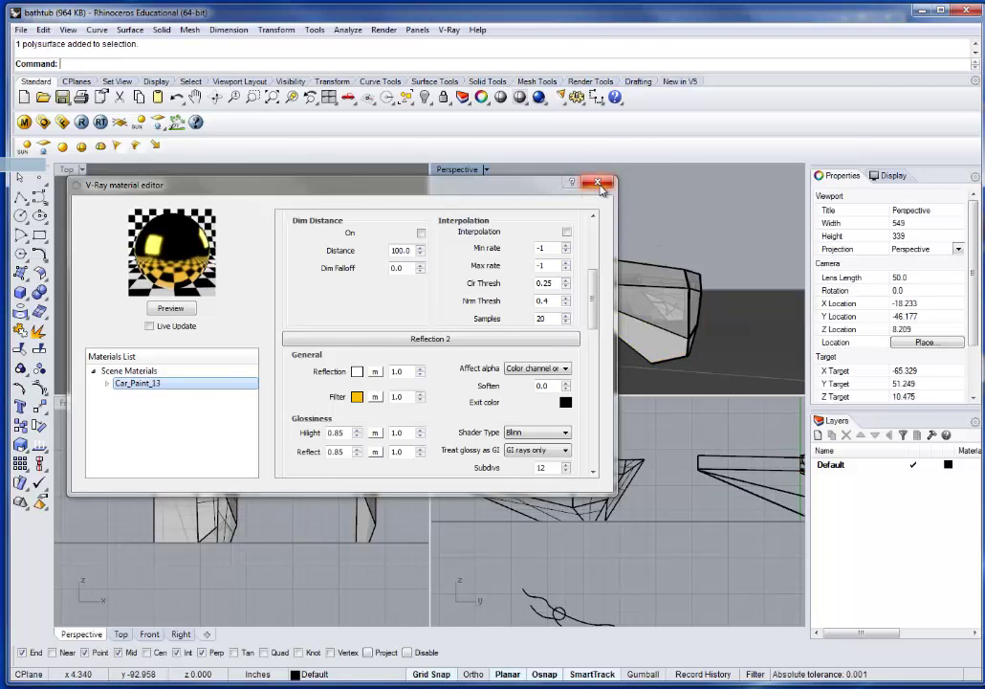
left_click(599, 183)
Step: Maximize the Perspective viewport and enable the V-Ray output option that overrides the viewport size, at 800 x 600
double_click(455, 171)
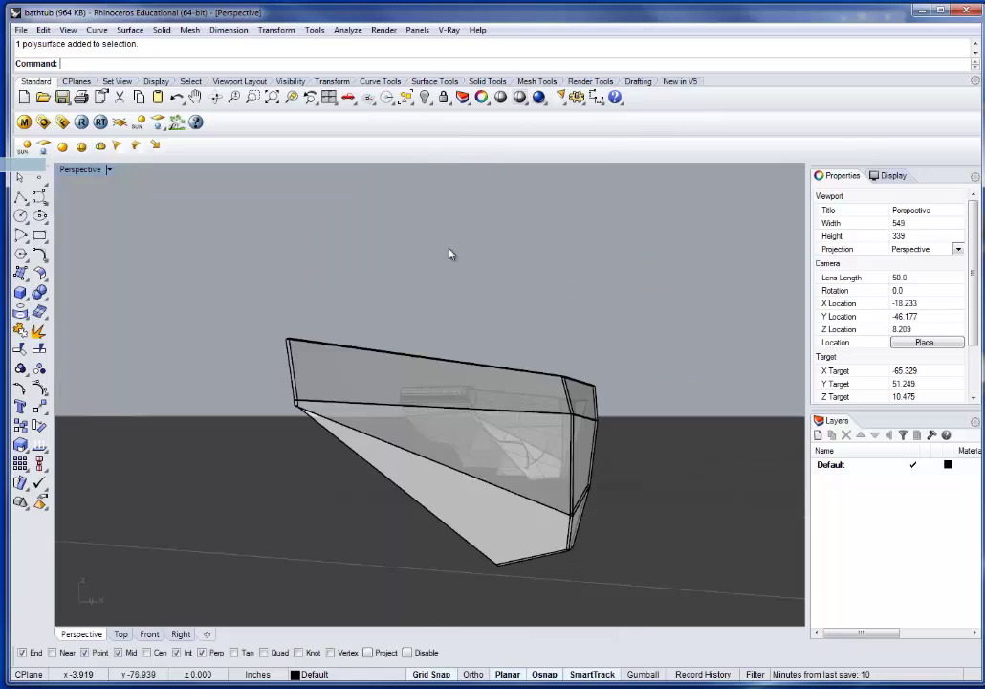
right_click_drag(400, 369, 411, 435)
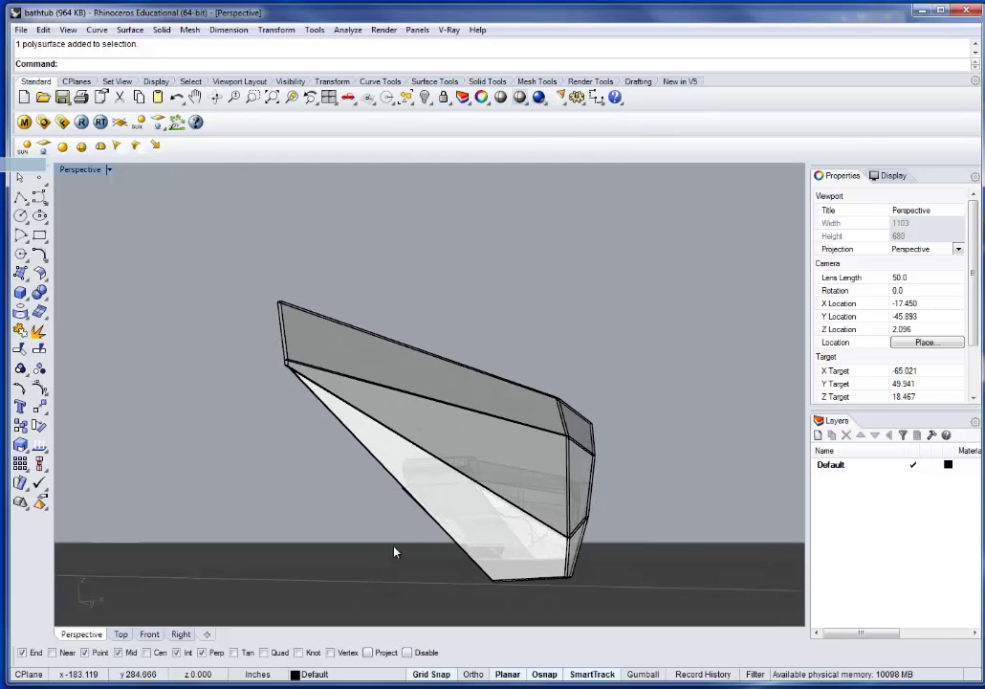
left_click(43, 121)
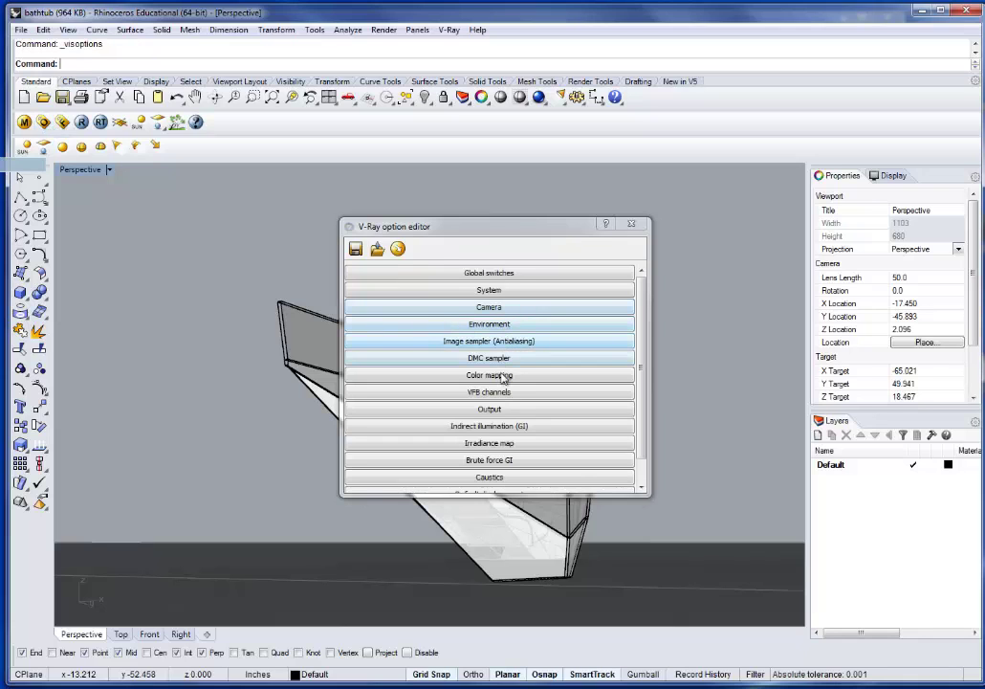
left_click(489, 409)
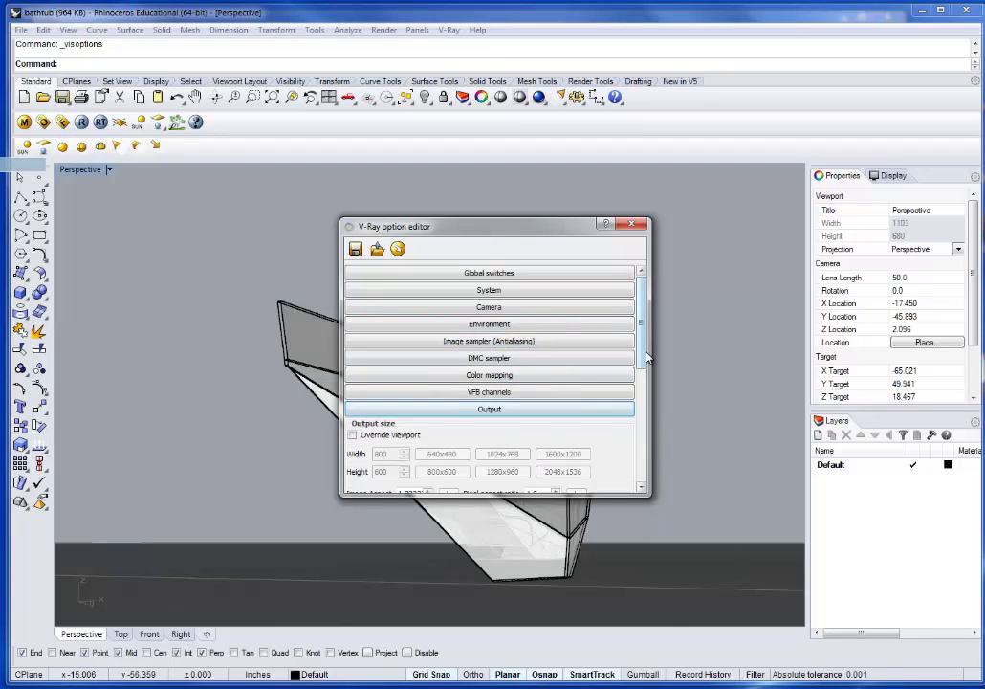
scroll(646, 381, "down", 1)
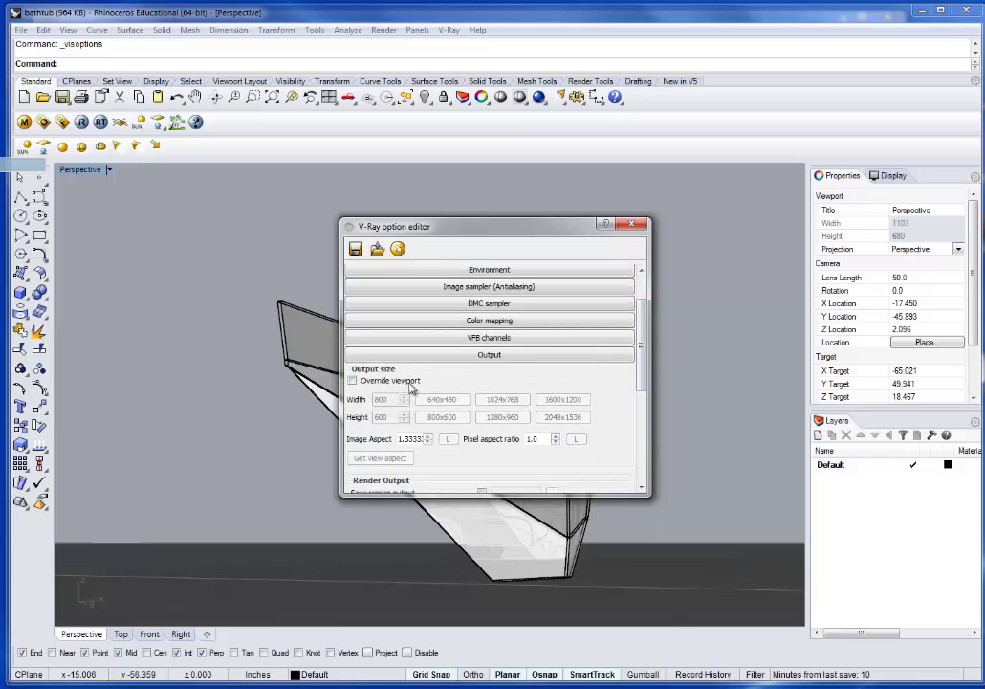
left_click(352, 381)
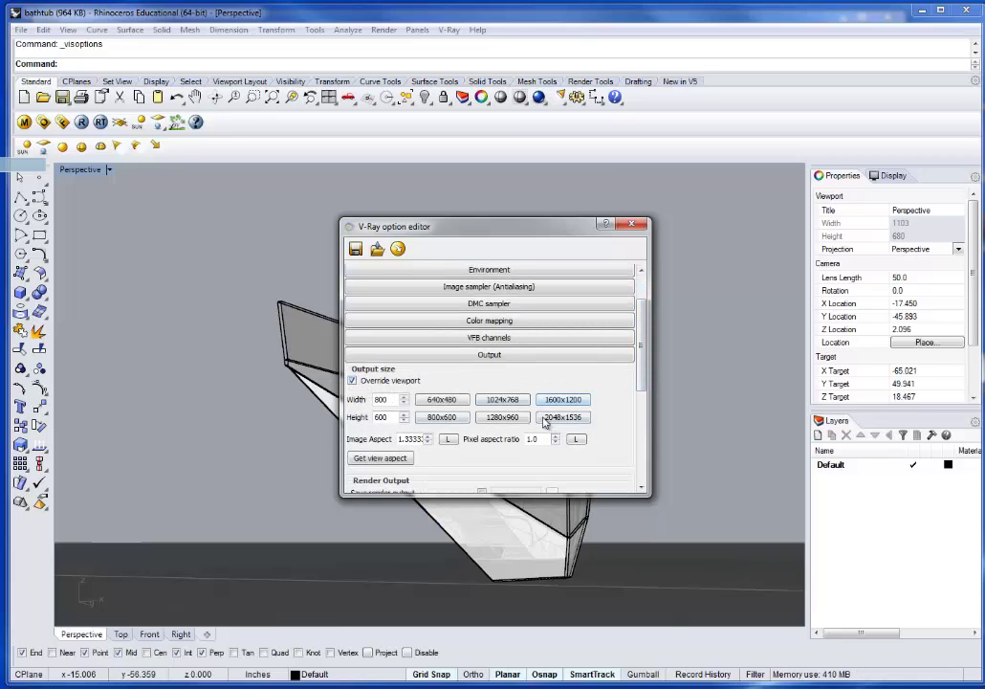
left_click(640, 230)
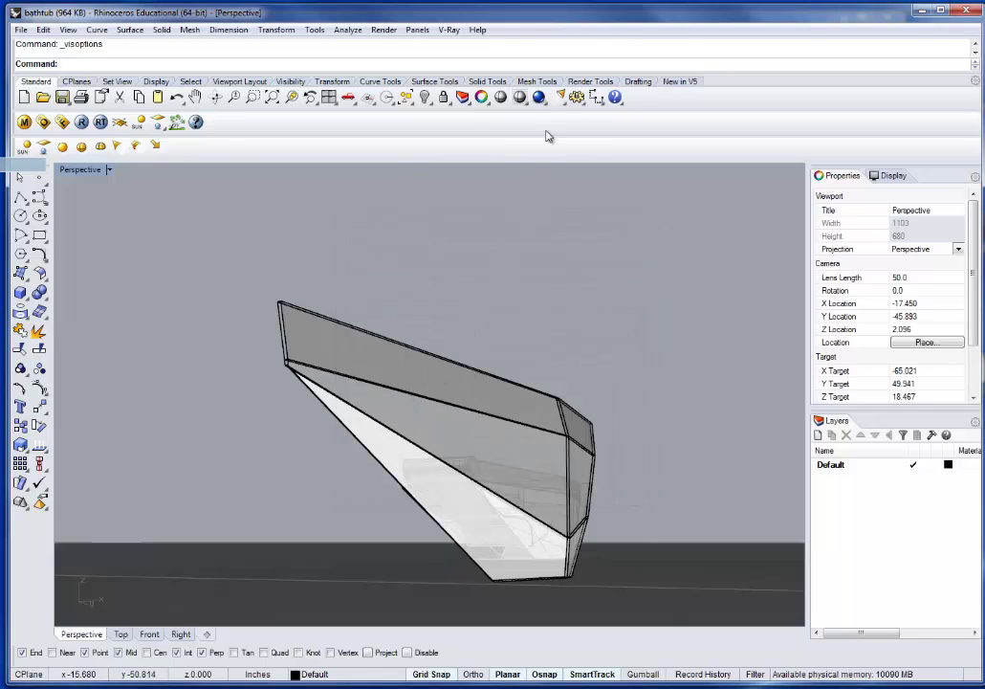
Step: Render the Perspective view of the tub and save the image to the Desktop as a JPEG named Soon
left_click(537, 98)
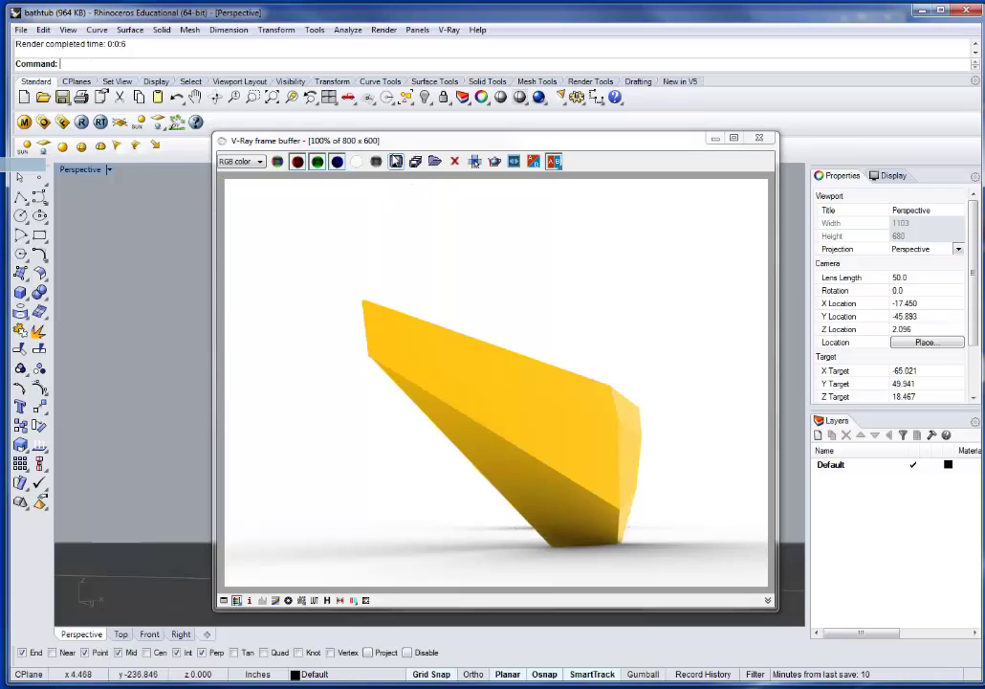
left_click(396, 161)
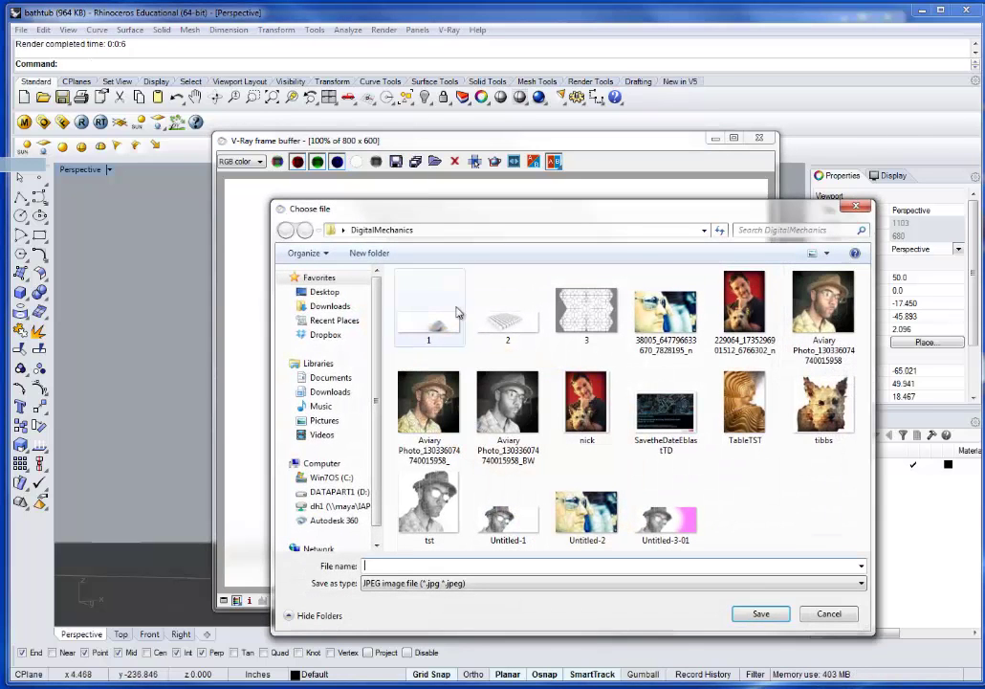
left_click(325, 290)
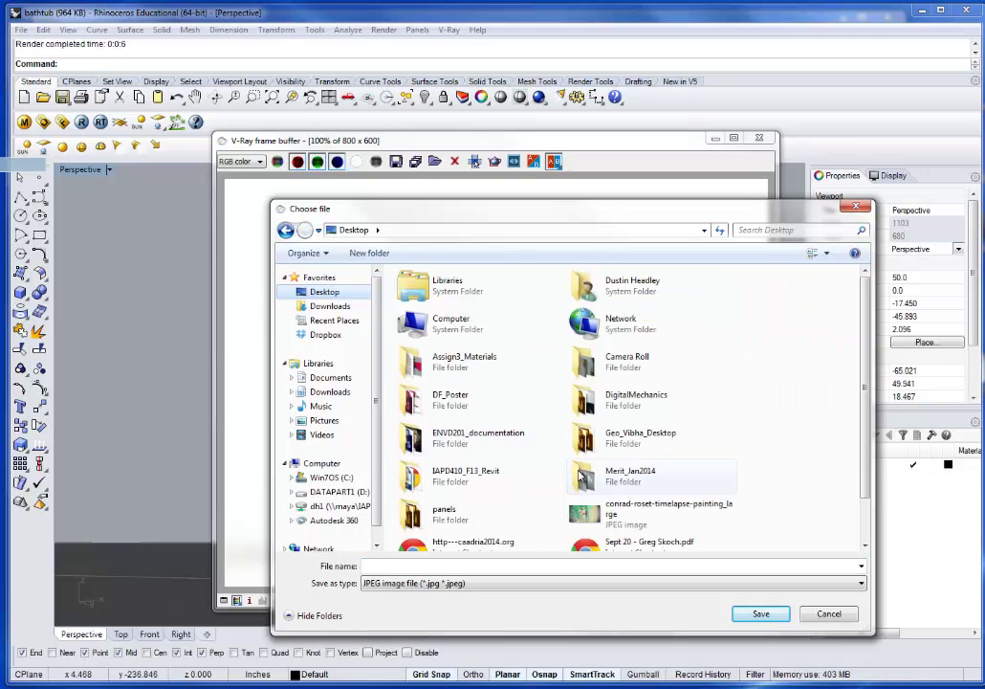
left_click(588, 561)
type("TST")
key("BackSpace")
key("BackSpace")
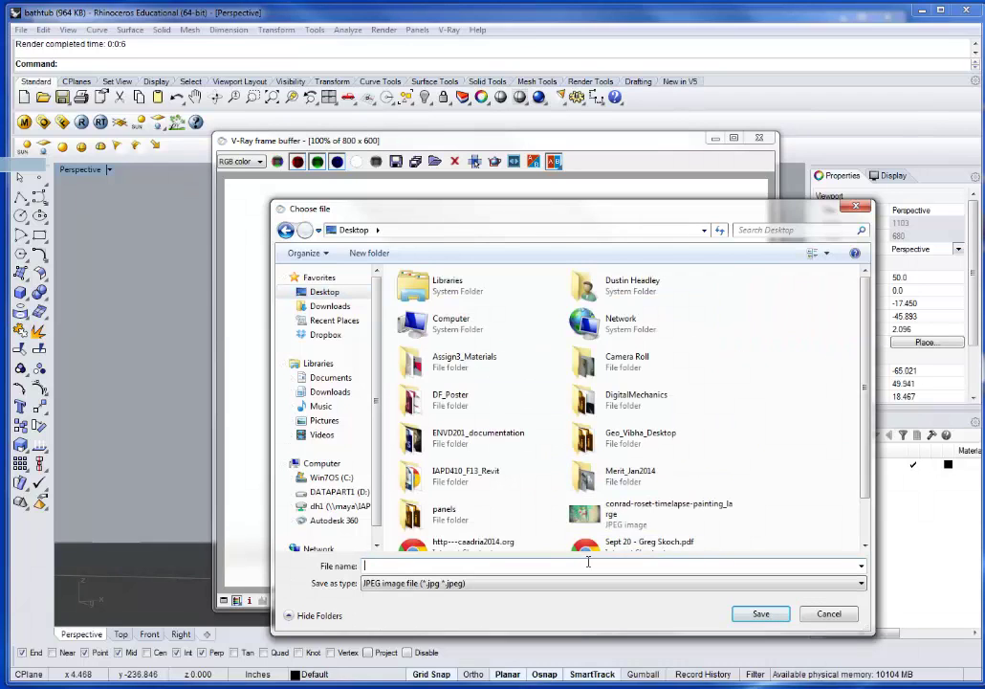
type("Soon.")
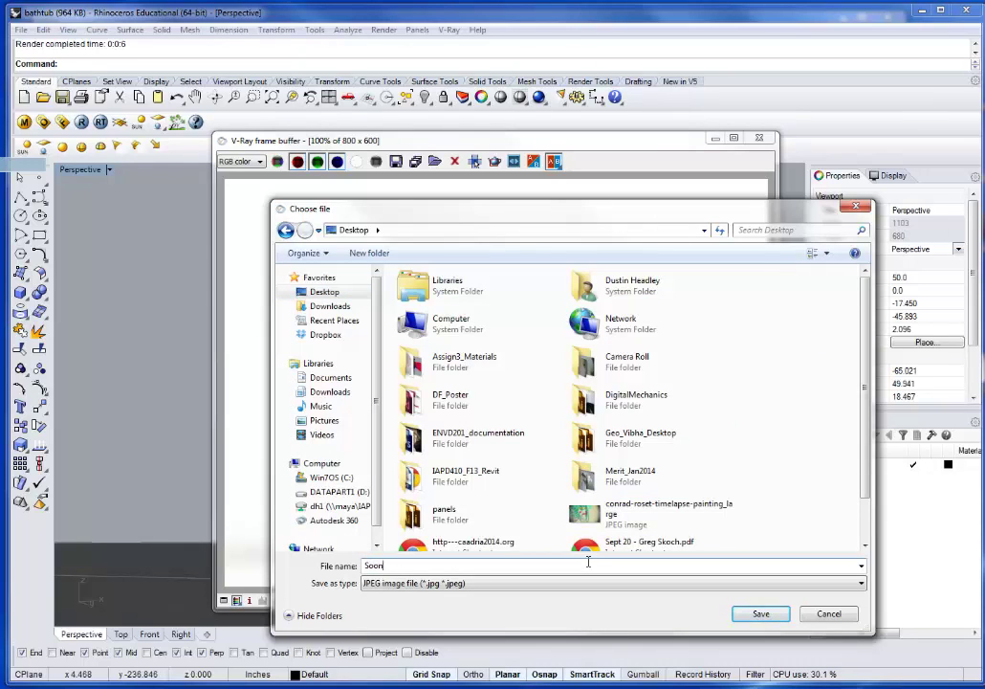
left_click(756, 614)
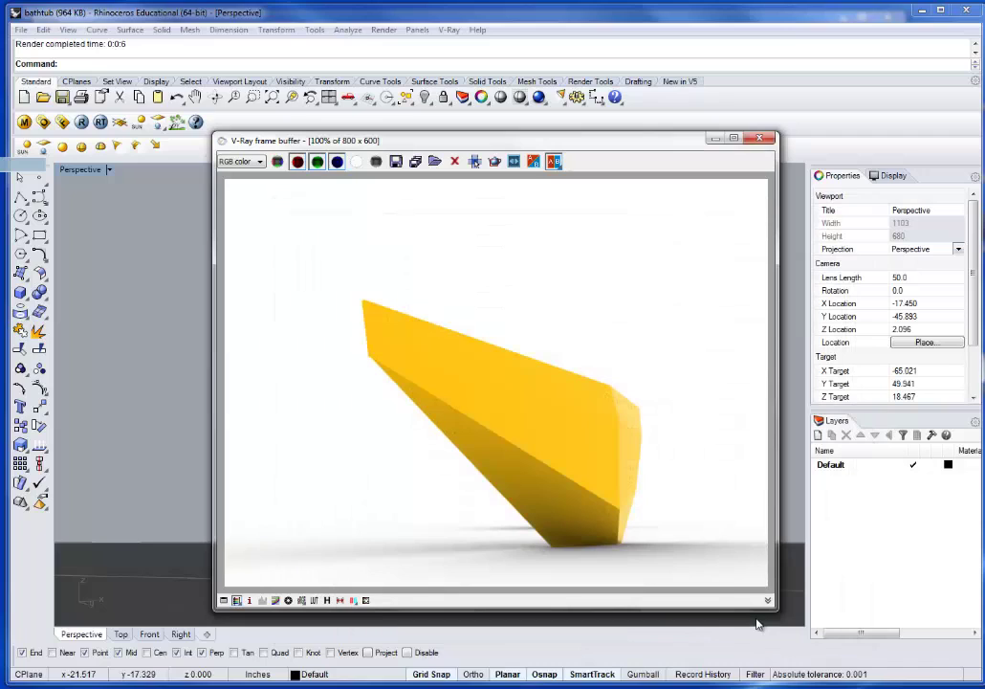